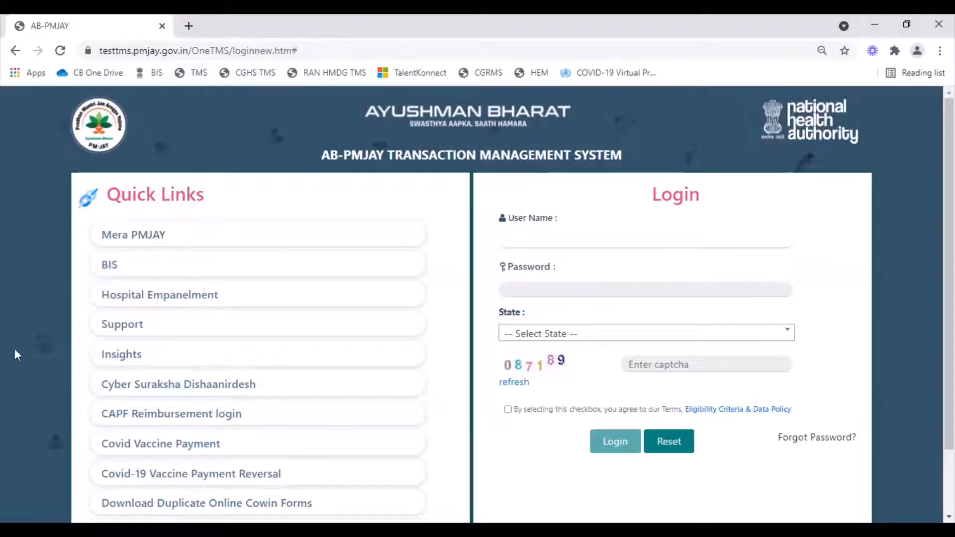
Open the CAPF reimbursement login and choose Force ID as the login type
click(114, 420)
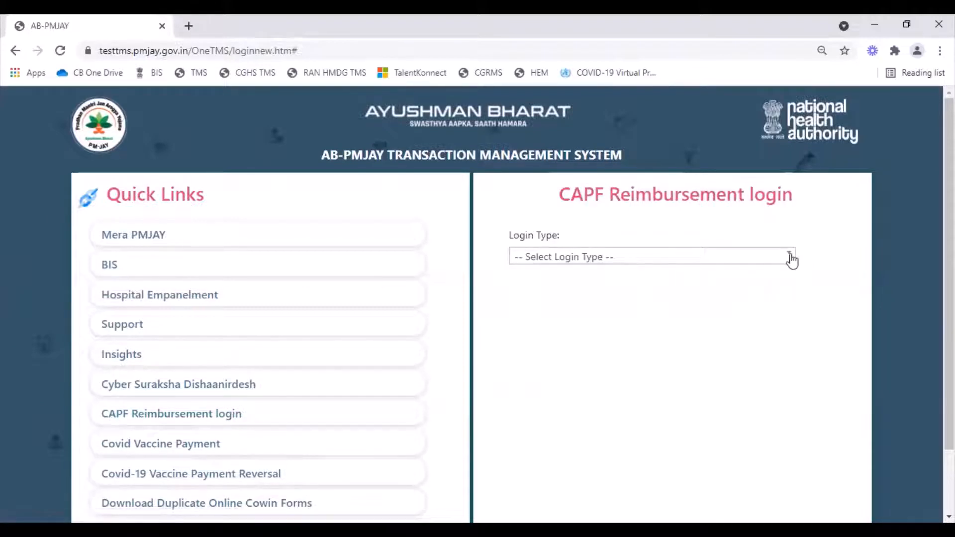
click(791, 261)
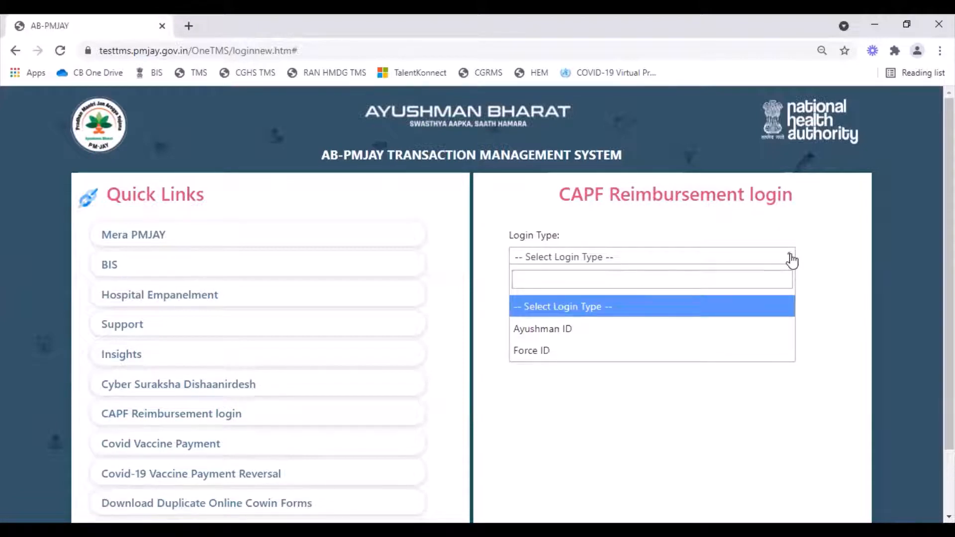
click(629, 354)
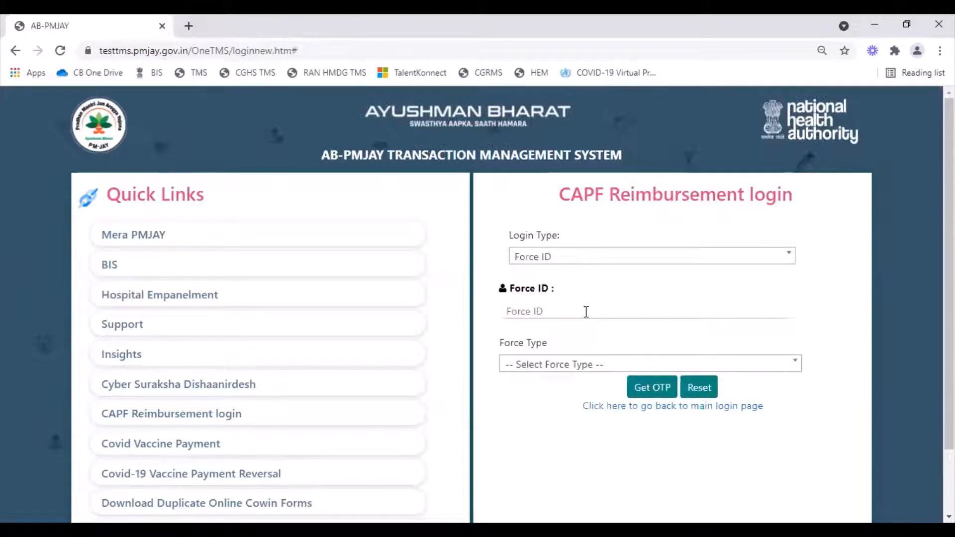
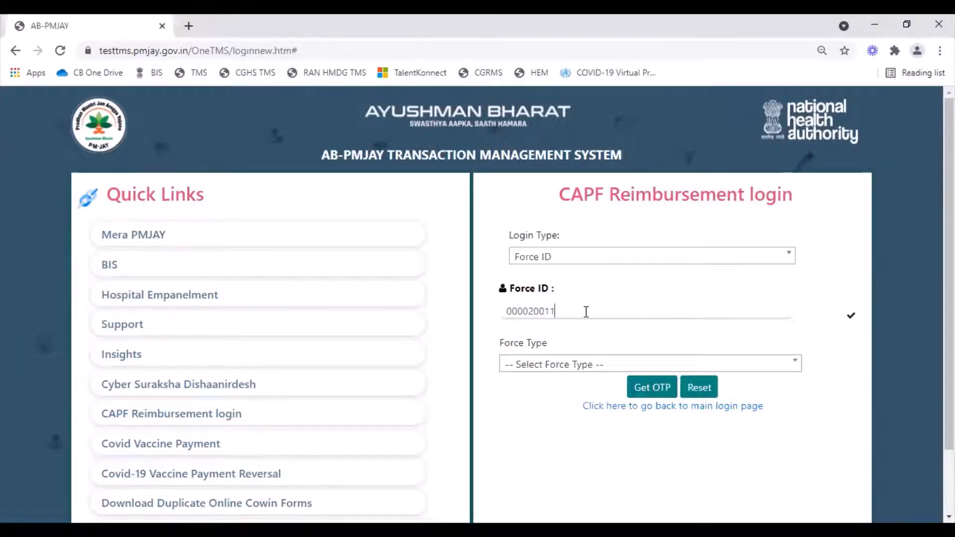
Enter the member's Force ID, set the force type to ITBP and request the OTP
click(571, 365)
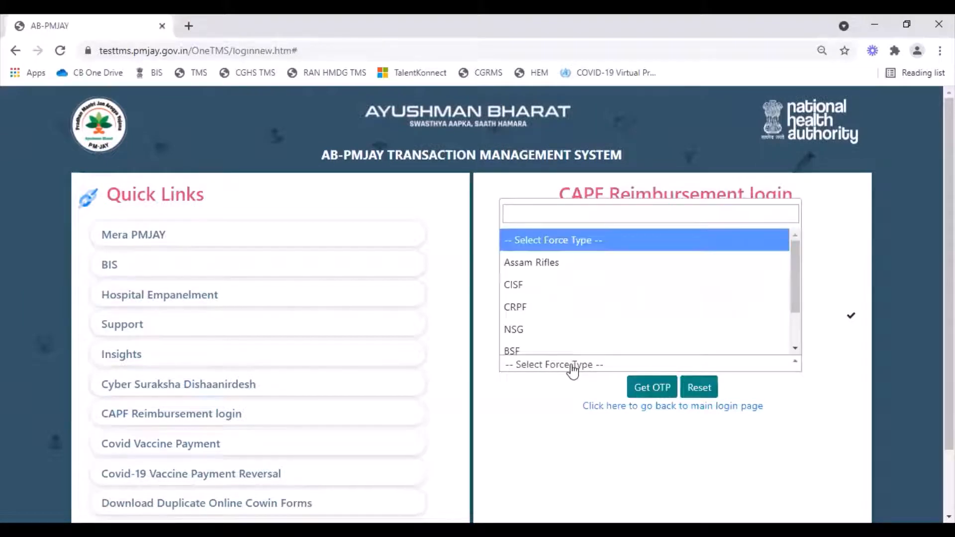
text(it)
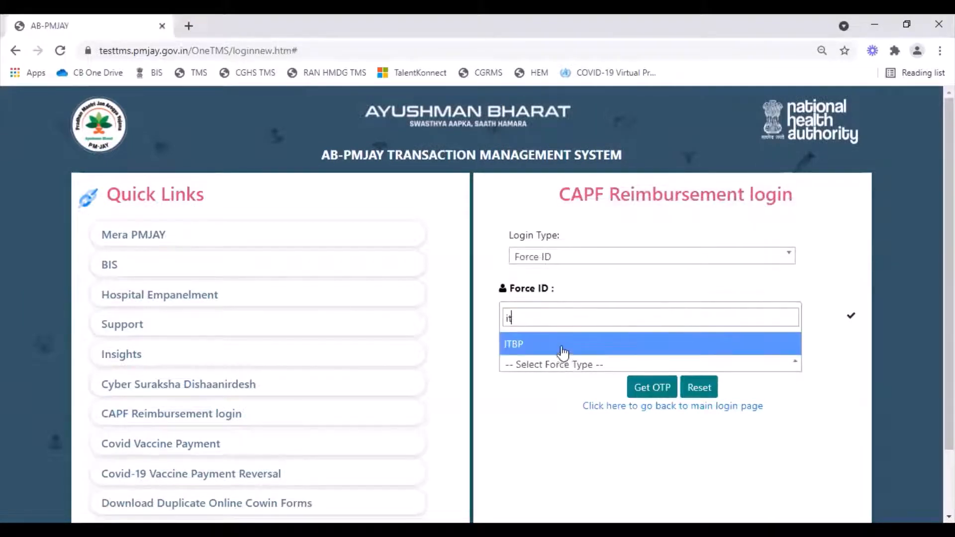
click(561, 344)
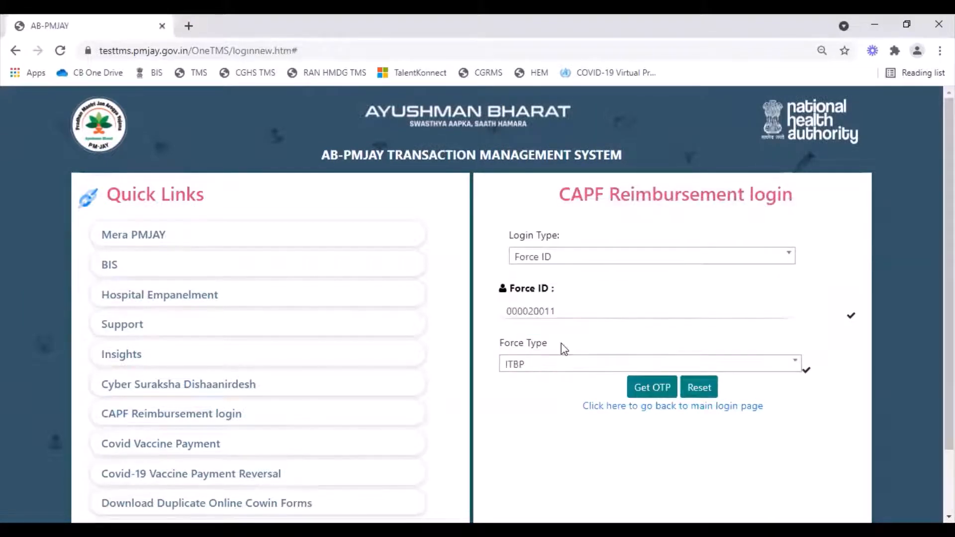
click(652, 387)
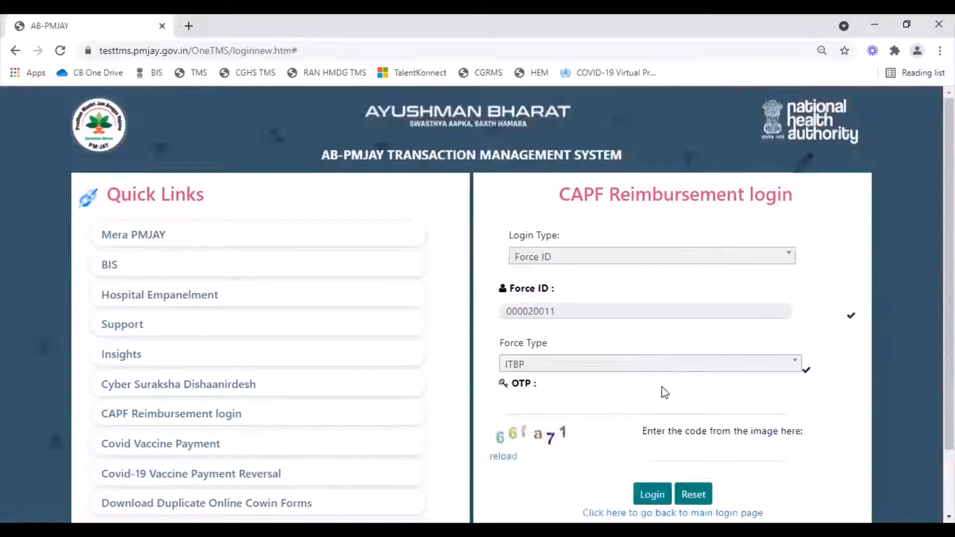
Enter the OTP and the captcha code from the image, and log in to the reimbursement portal
click(550, 404)
text(••••••••)
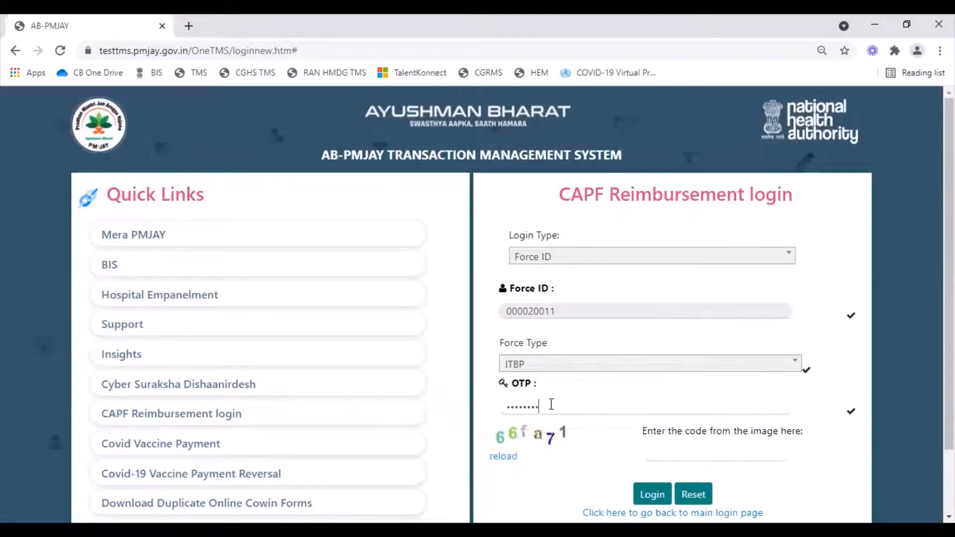
click(664, 450)
text(66fa71)
click(662, 491)
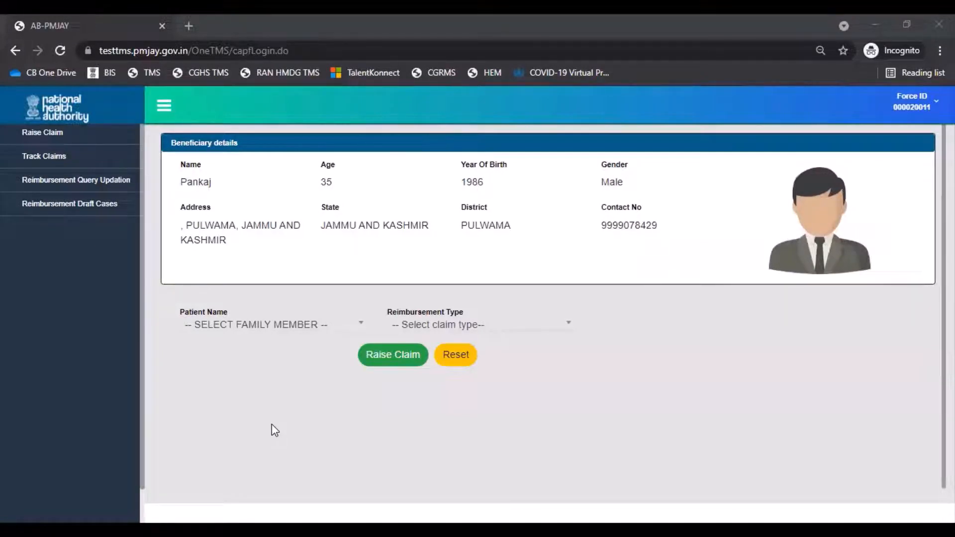
Raise a claim for the family member marked self with the reimbursement type Out patient Details
click(312, 328)
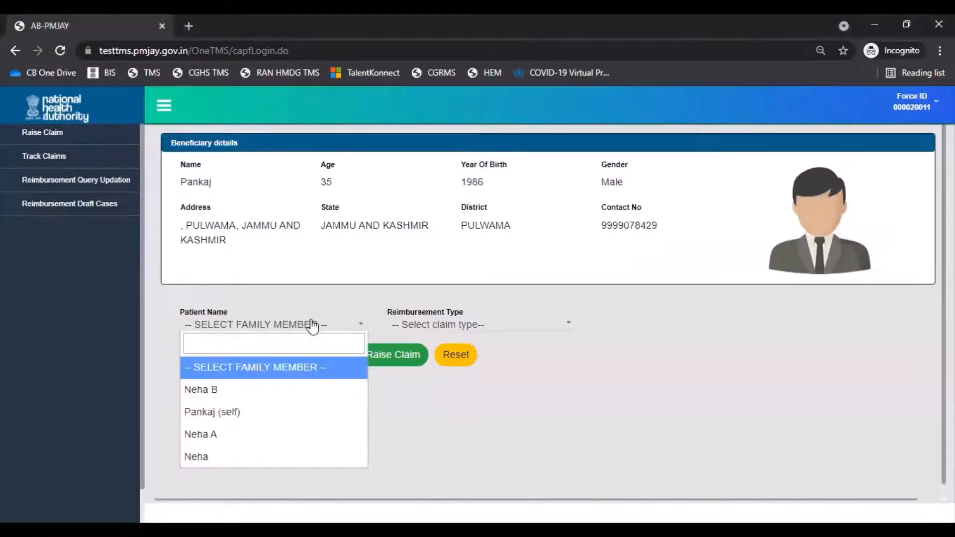
click(295, 413)
click(562, 329)
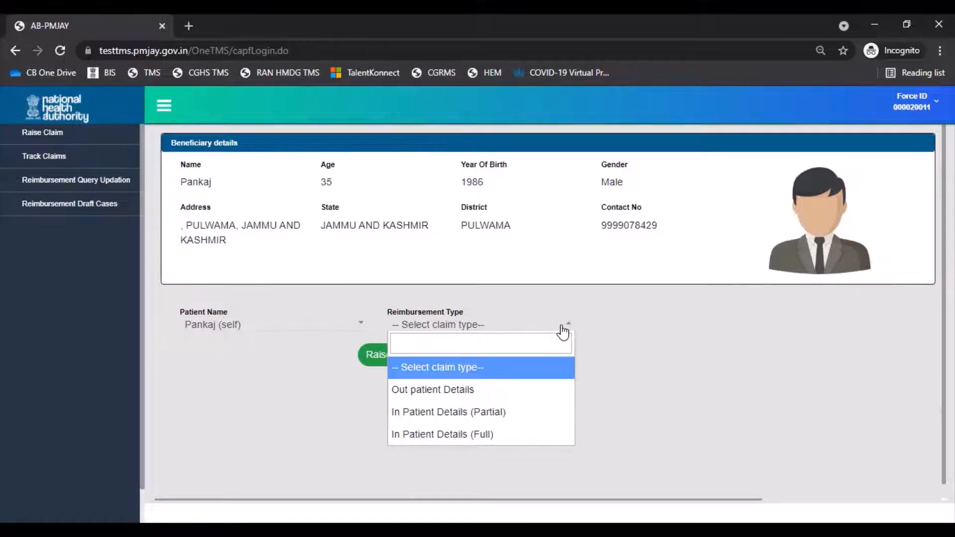
click(528, 390)
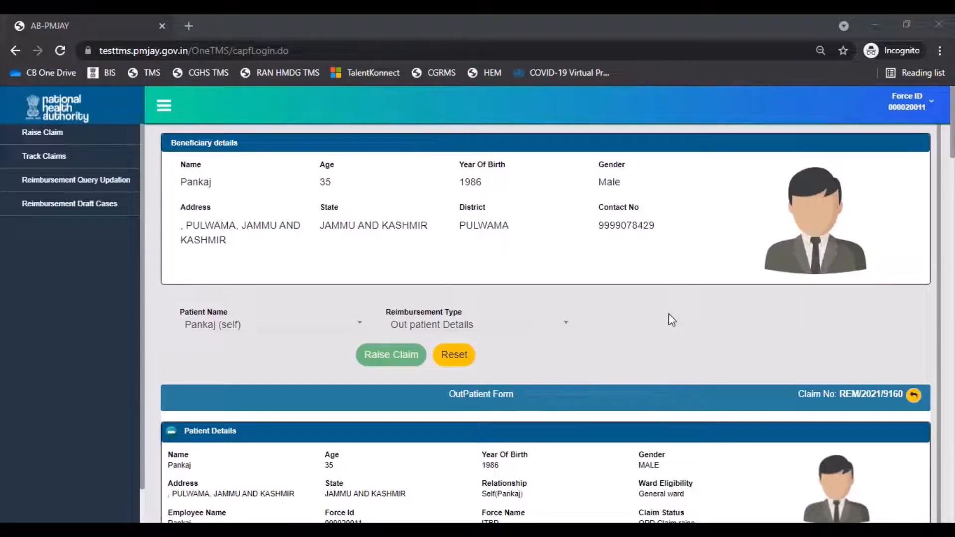
Fill in the hospital details with state ASSAM, district KAMRUP METRO and hospital Central Hospital
scroll(668, 314, down, 3)
scroll(669, 318, down, 1)
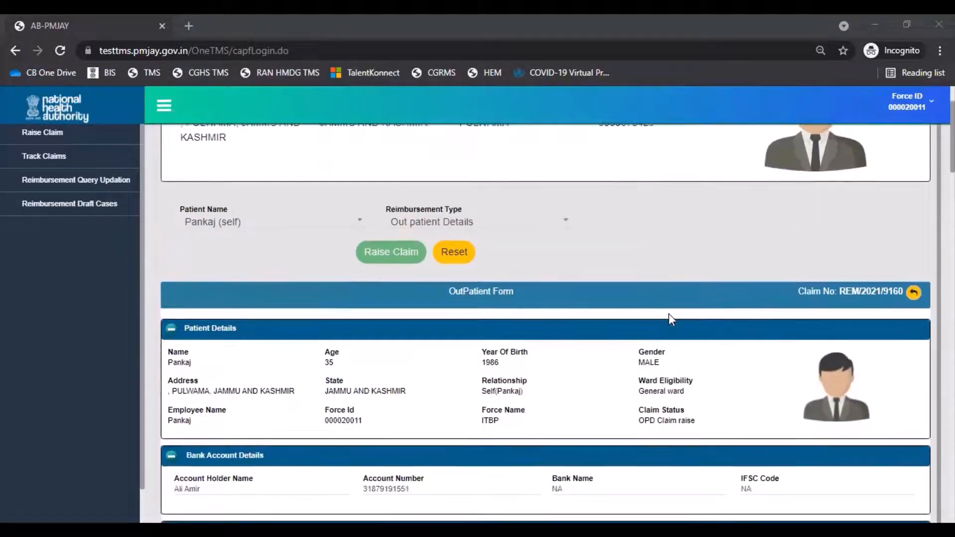
scroll(670, 319, down, 3)
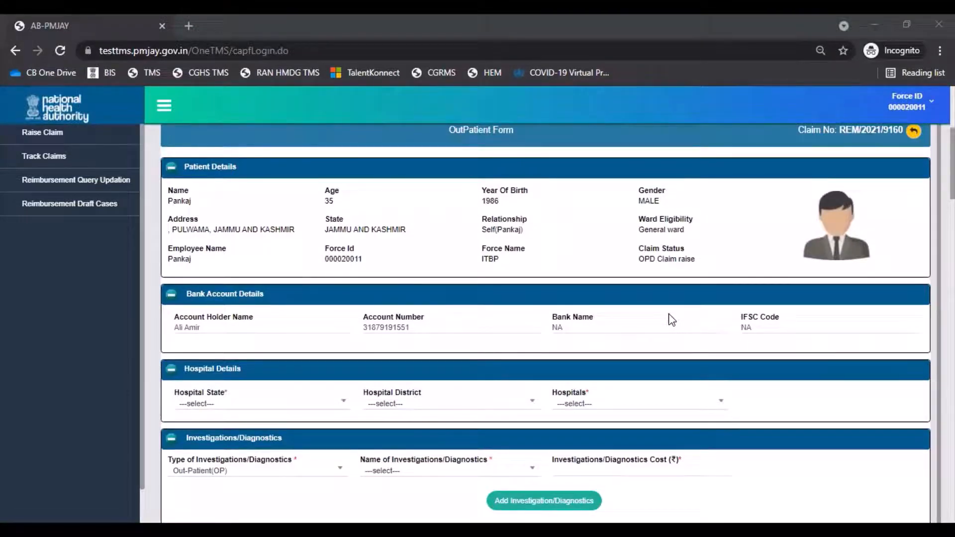
scroll(670, 318, down, 4)
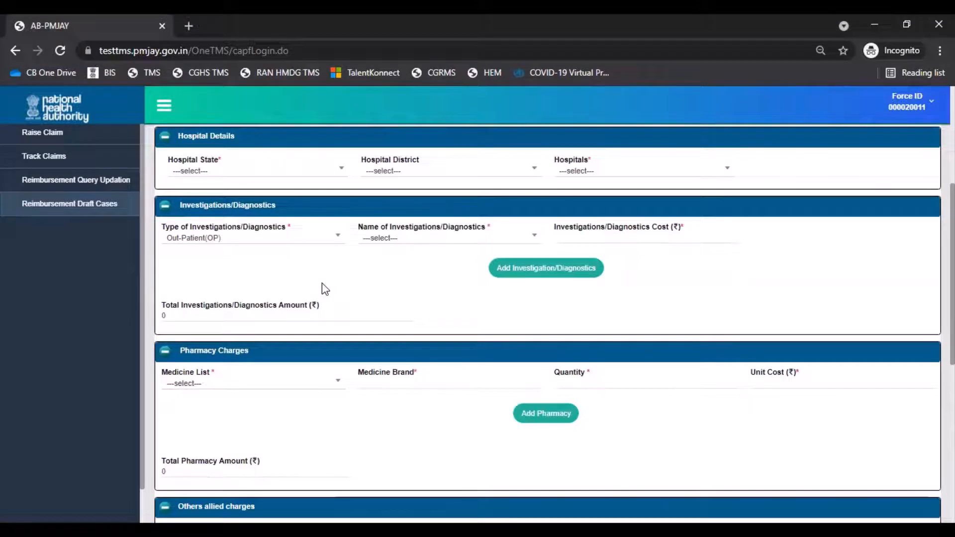
click(330, 175)
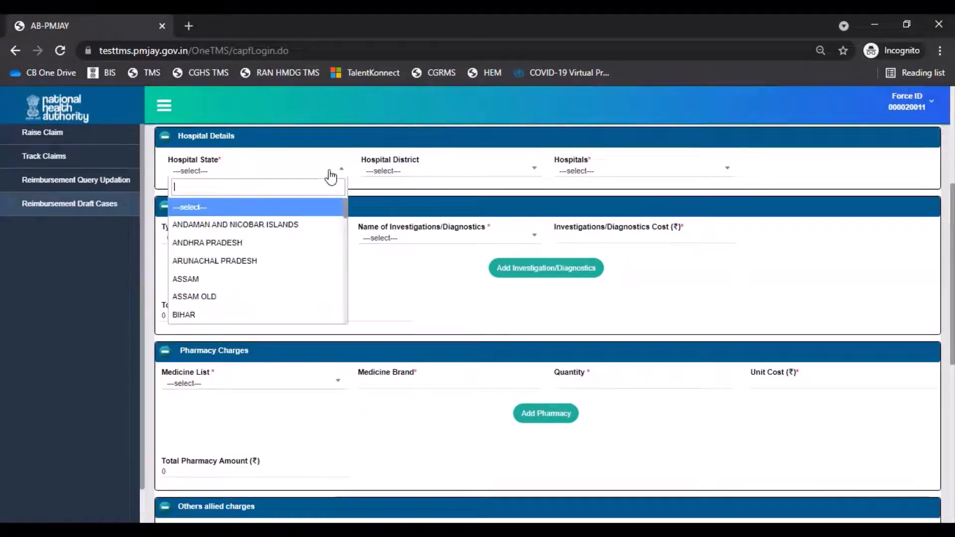
click(308, 284)
click(384, 171)
text(ka)
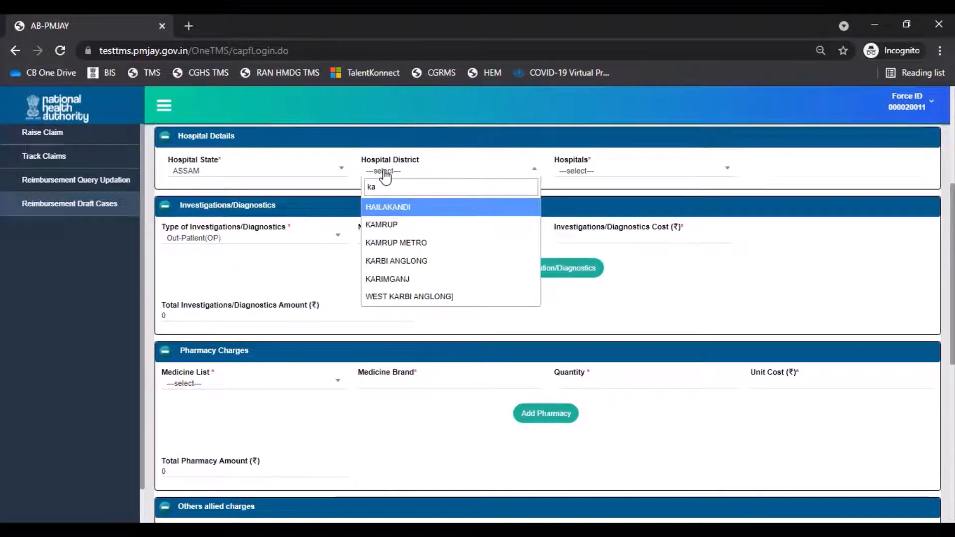
click(391, 246)
click(602, 173)
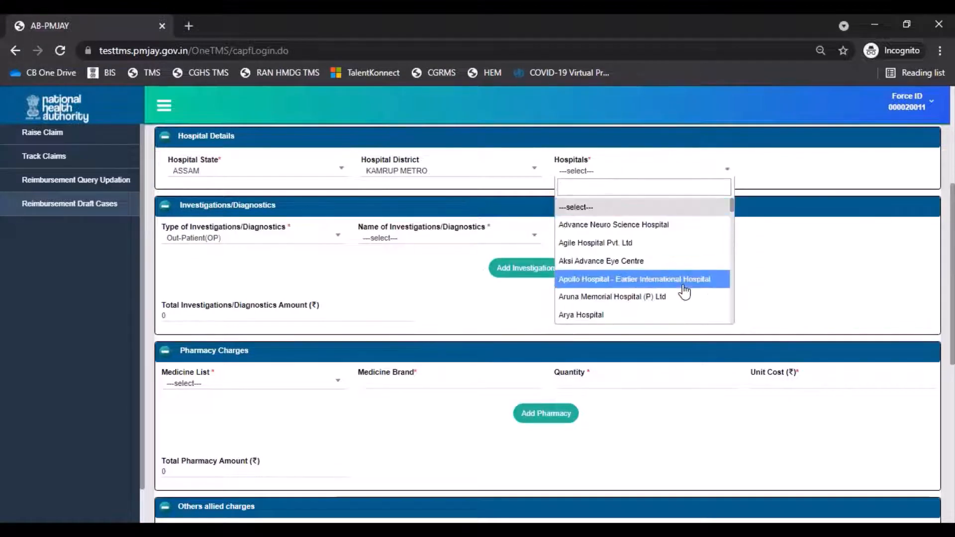
scroll(684, 293, down, 3)
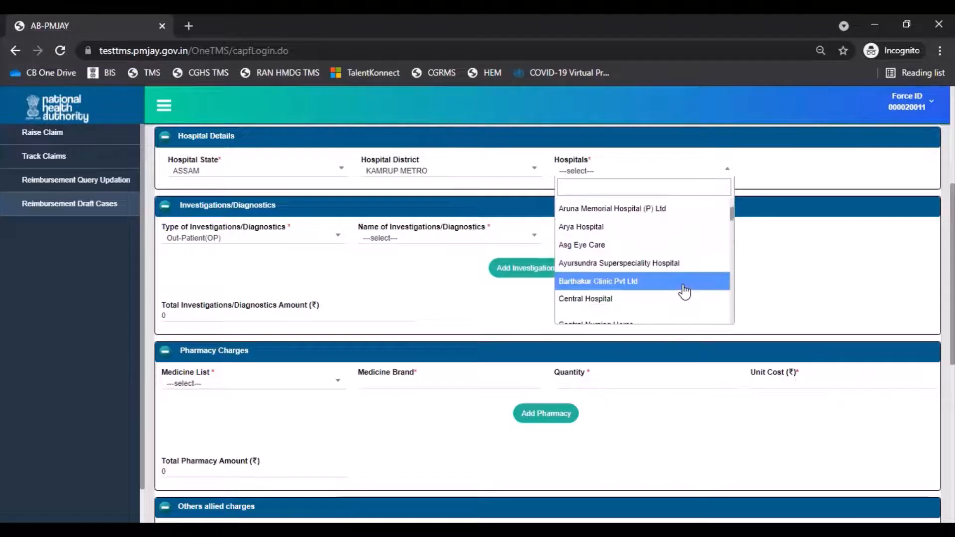
click(681, 299)
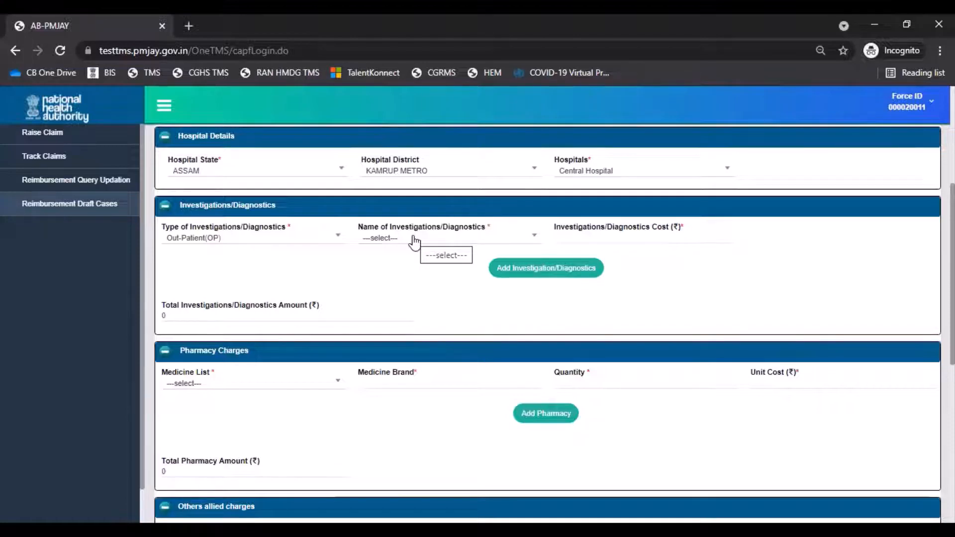
Add the out-patient investigation Dental IOPA X-ray(OC031A) at a cost of ₹150 and acknowledge the confirmation
click(413, 242)
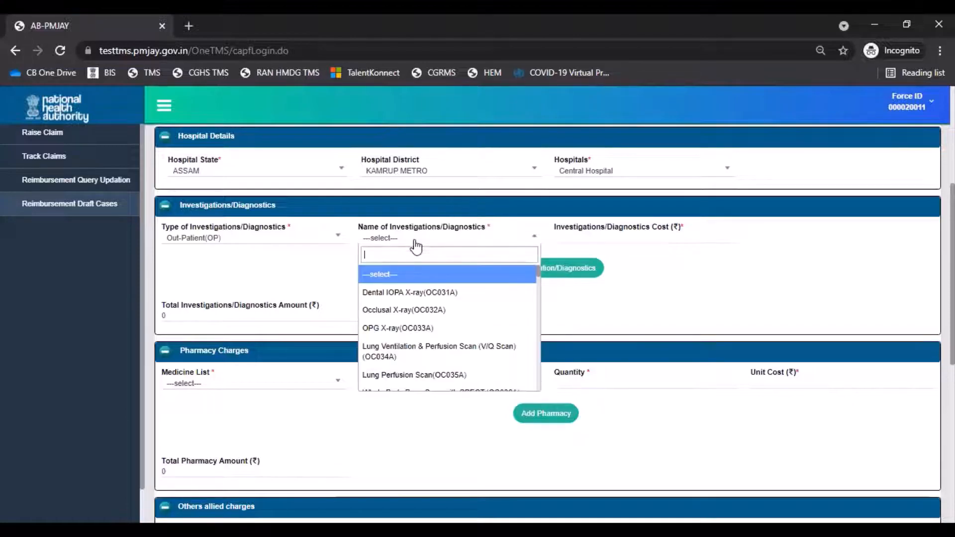
click(430, 297)
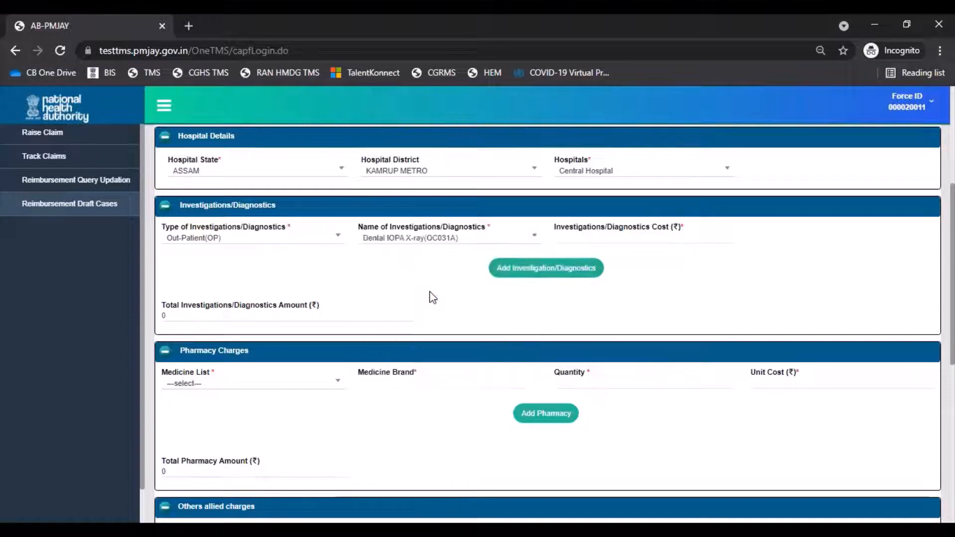
click(616, 241)
text(150)
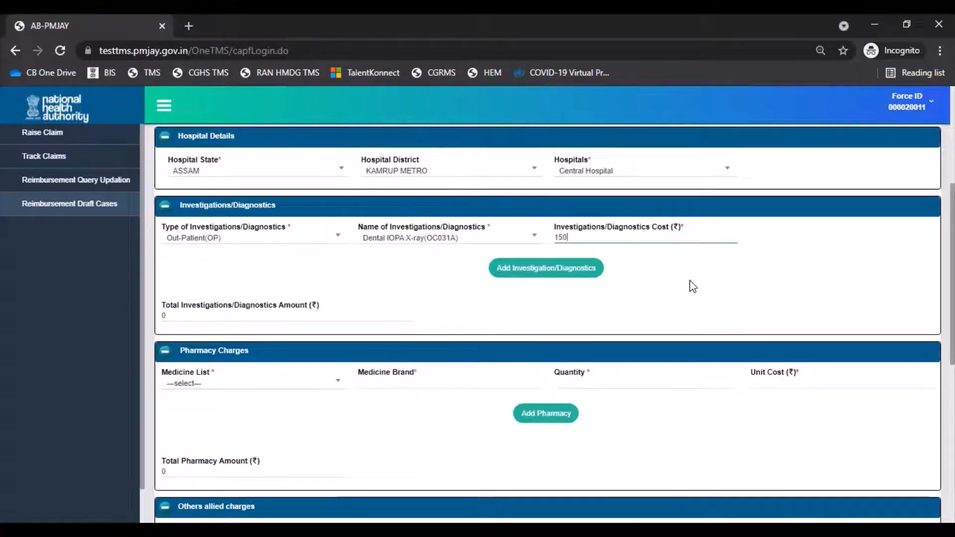
click(550, 273)
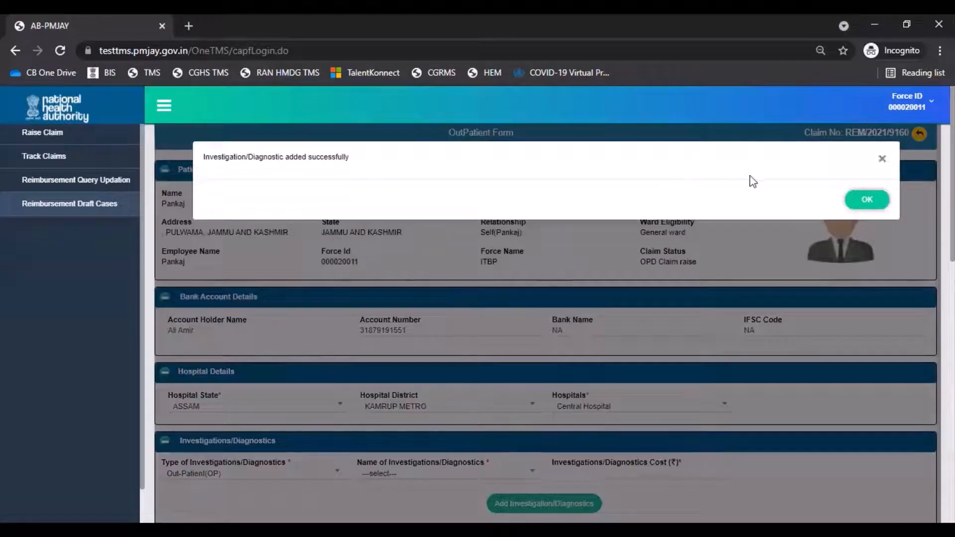
click(866, 199)
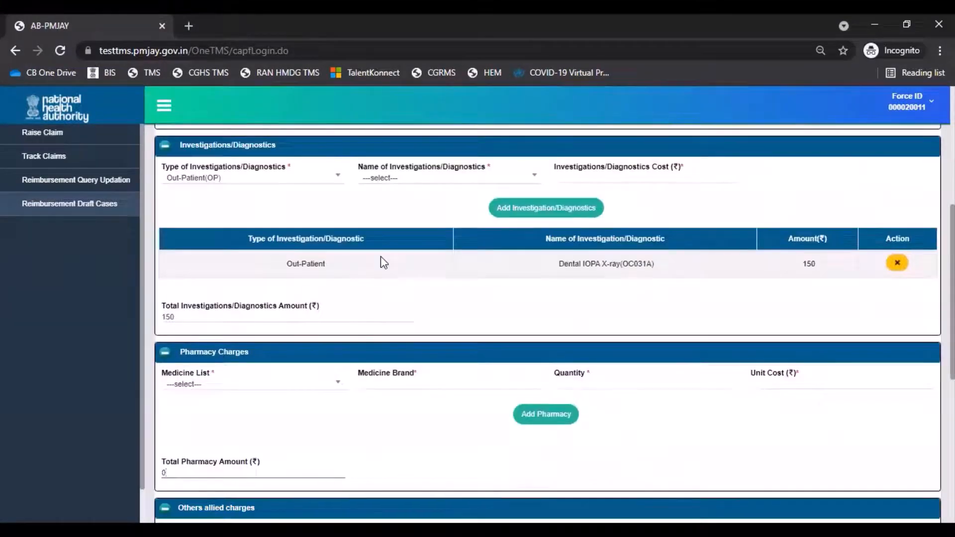
Select Acarbose Tablets IP 50 mg - (Pack of 10's)(GD0001) as the medicine in the pharmacy charges
scroll(381, 255, down, 1)
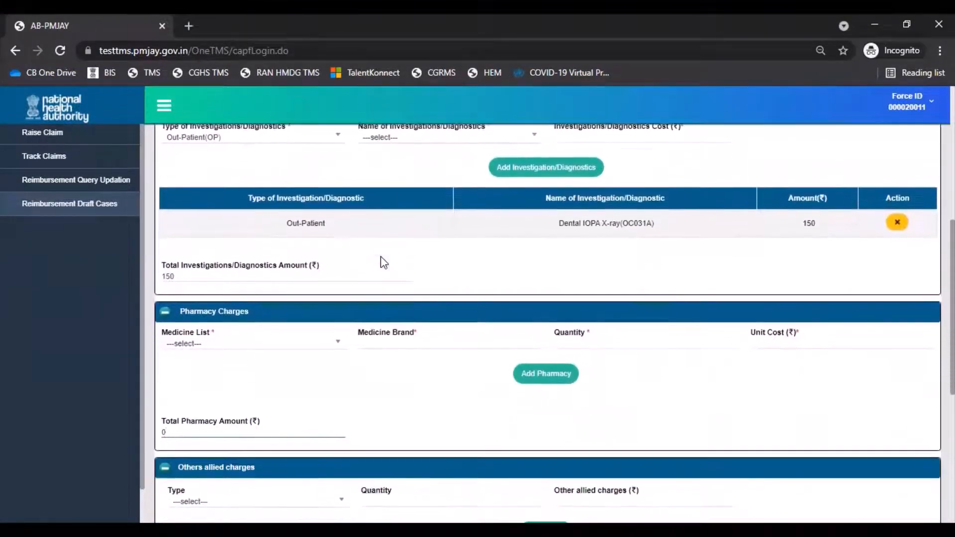
scroll(380, 257, down, 3)
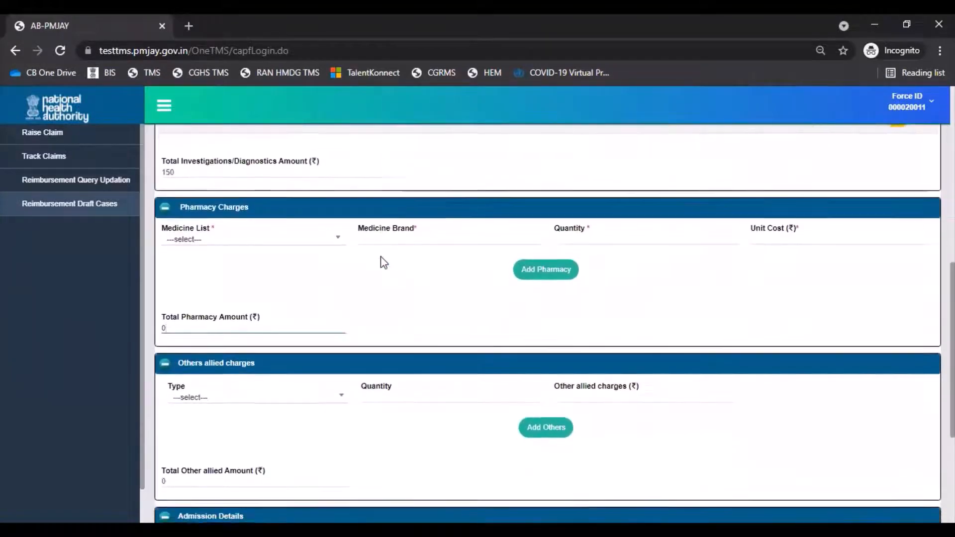
scroll(381, 255, down, 2)
click(330, 157)
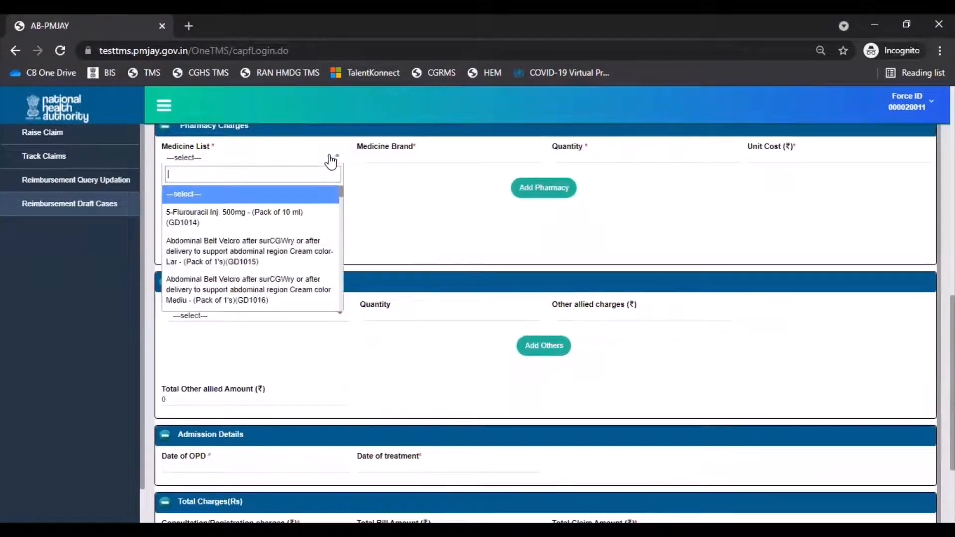
scroll(303, 274, down, 5)
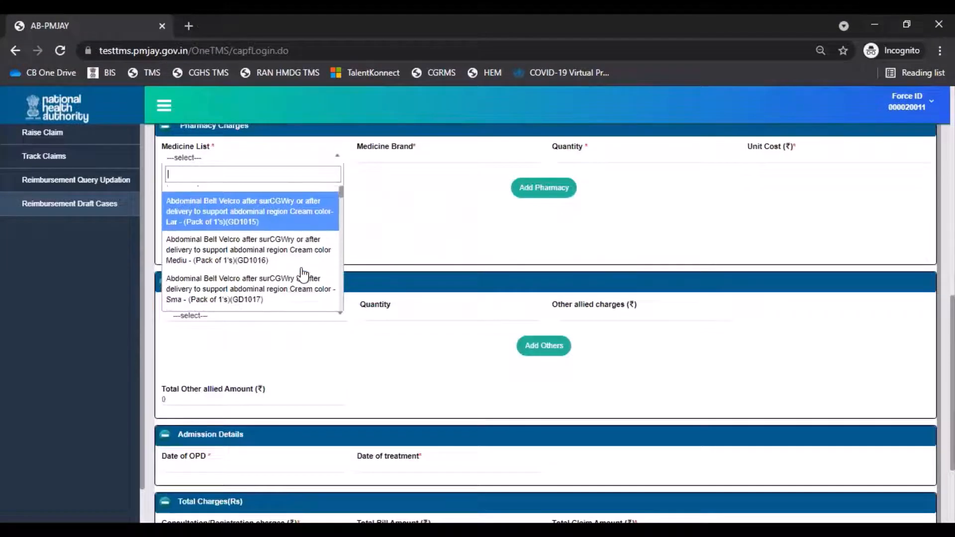
scroll(302, 274, down, 3)
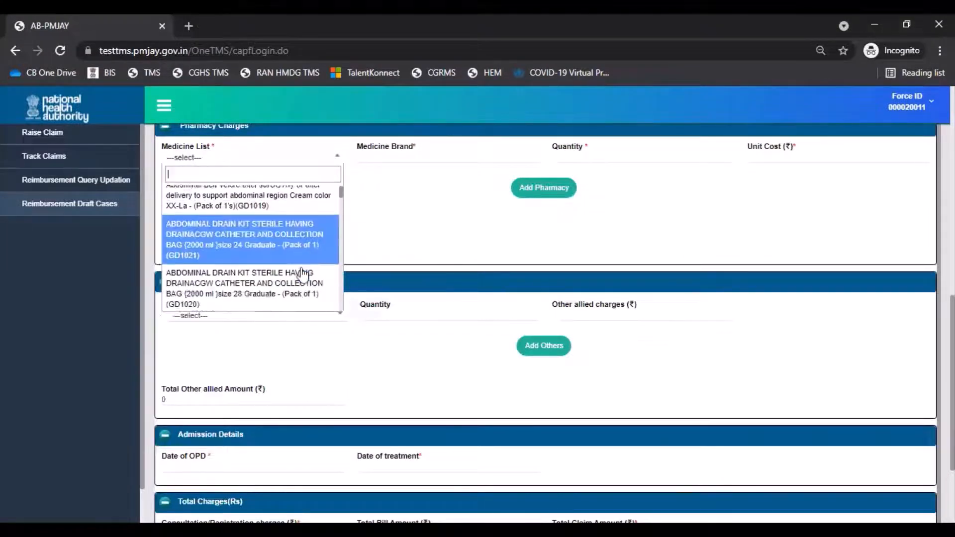
scroll(303, 275, down, 5)
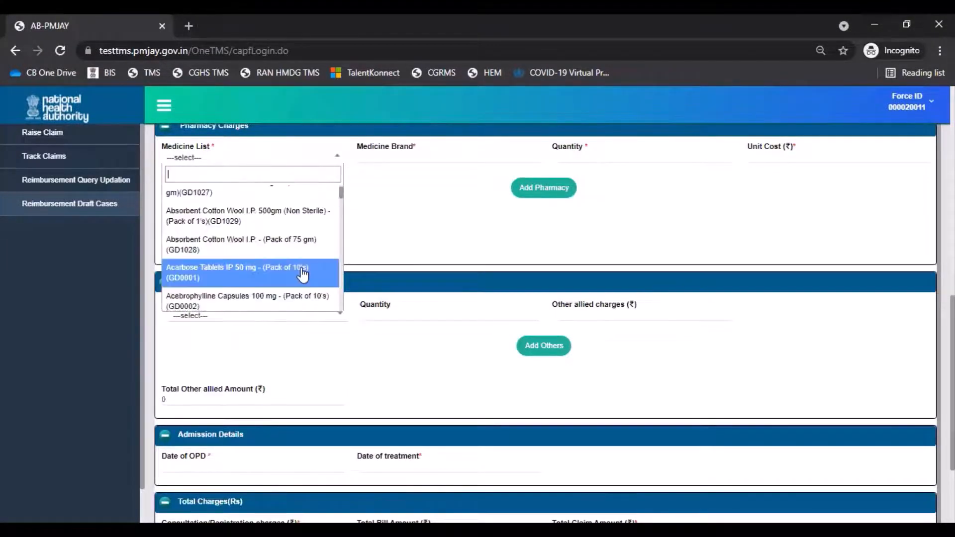
click(303, 274)
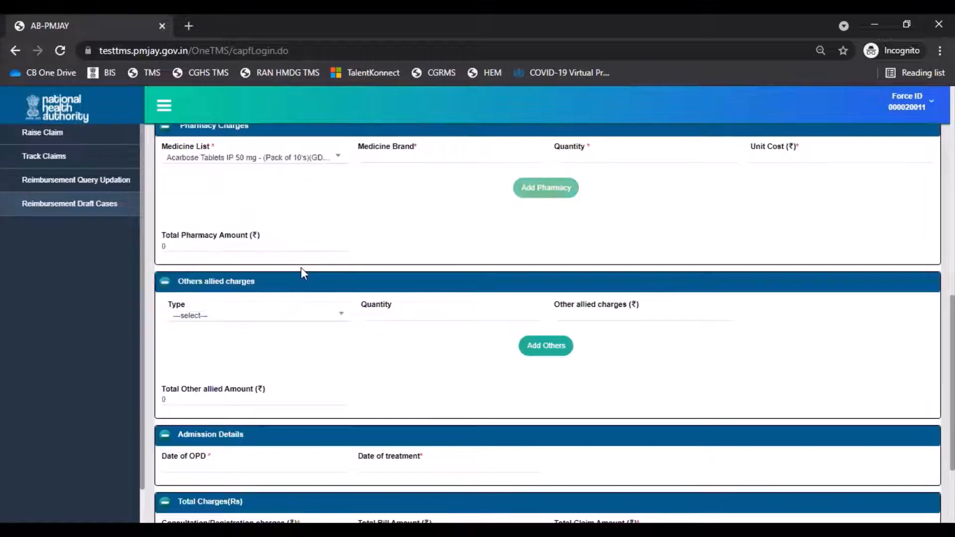
Enter medicine brand ABC, quantity 5 and unit cost ₹100, and add the medicine to the pharmacy charges
click(410, 158)
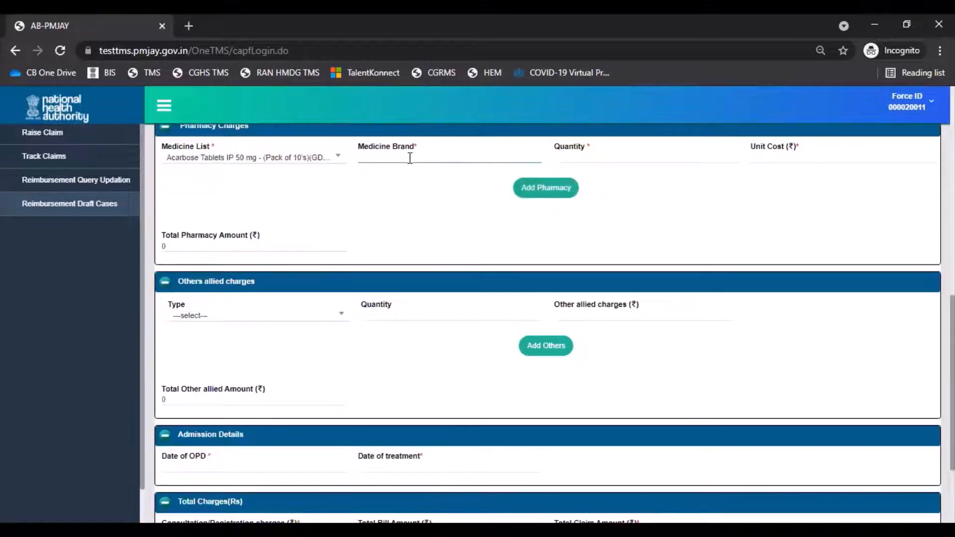
text(ABC)
click(573, 156)
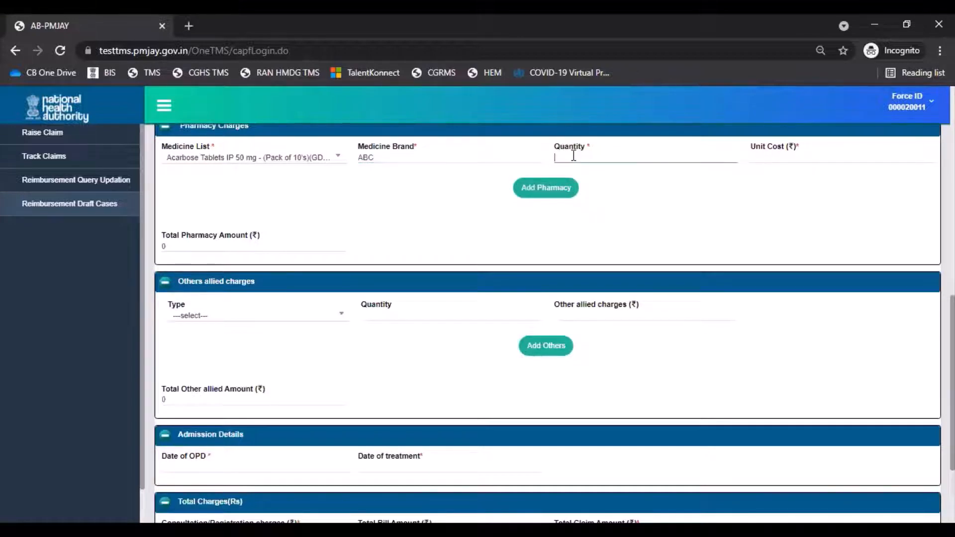
text(5)
click(780, 157)
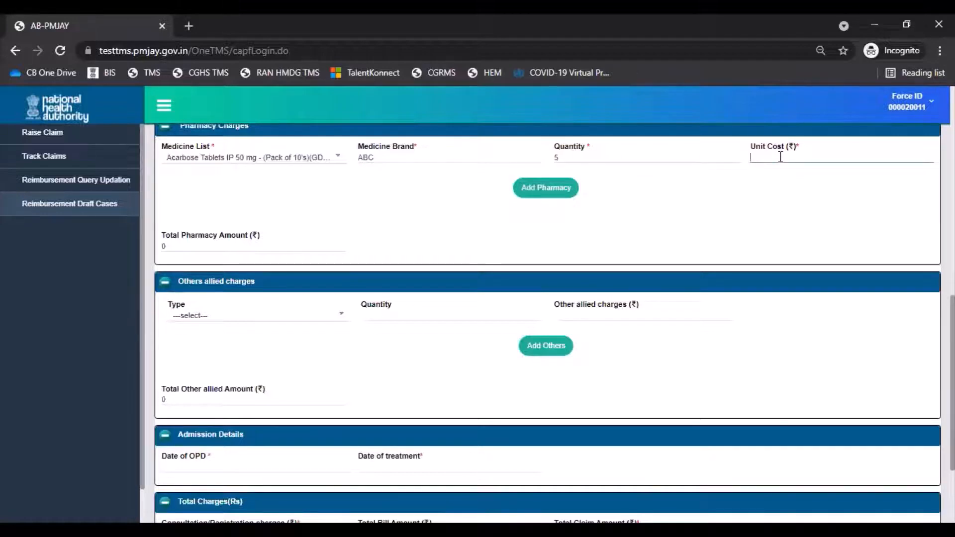
text(100)
click(546, 198)
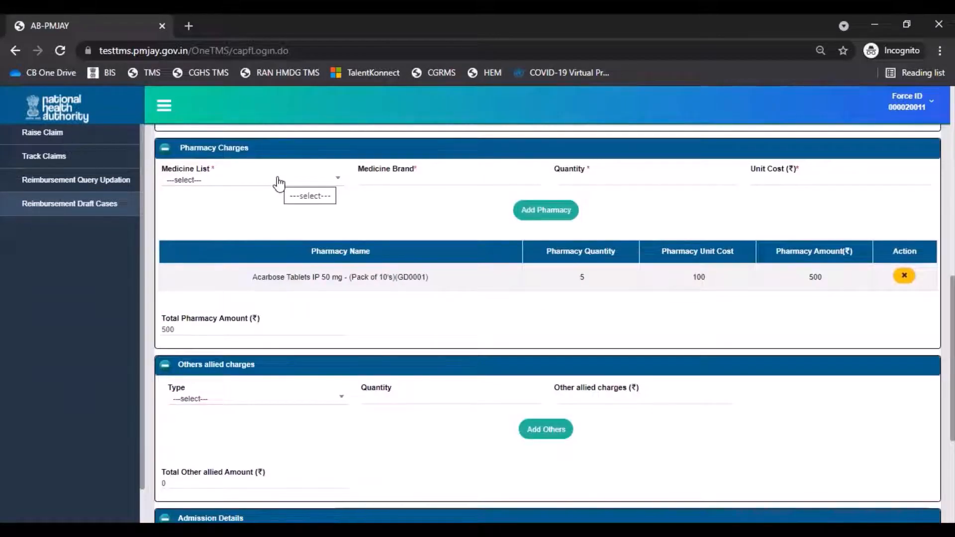
Add a second pharmacy item with medicine Others(O), brand XYZ, quantity 5 and unit cost ₹100
click(279, 181)
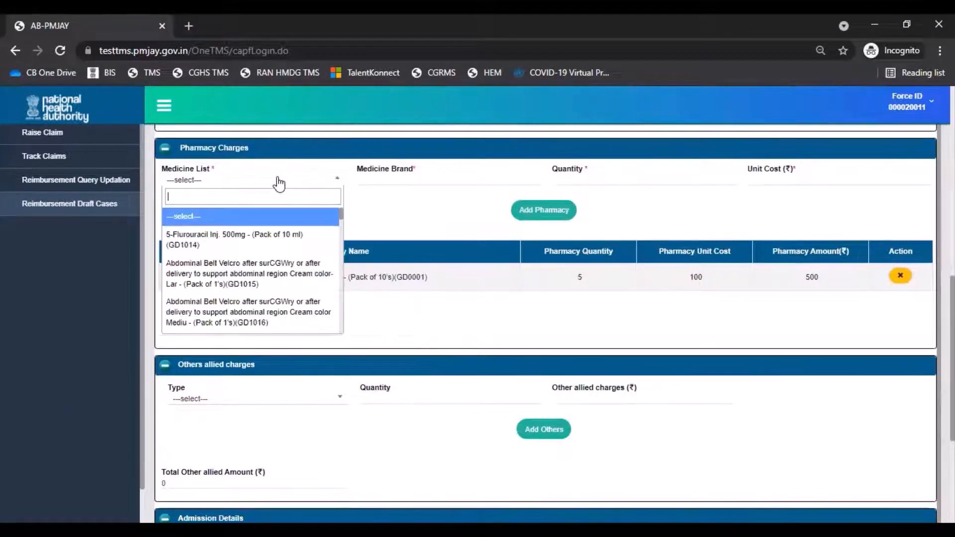
text(other)
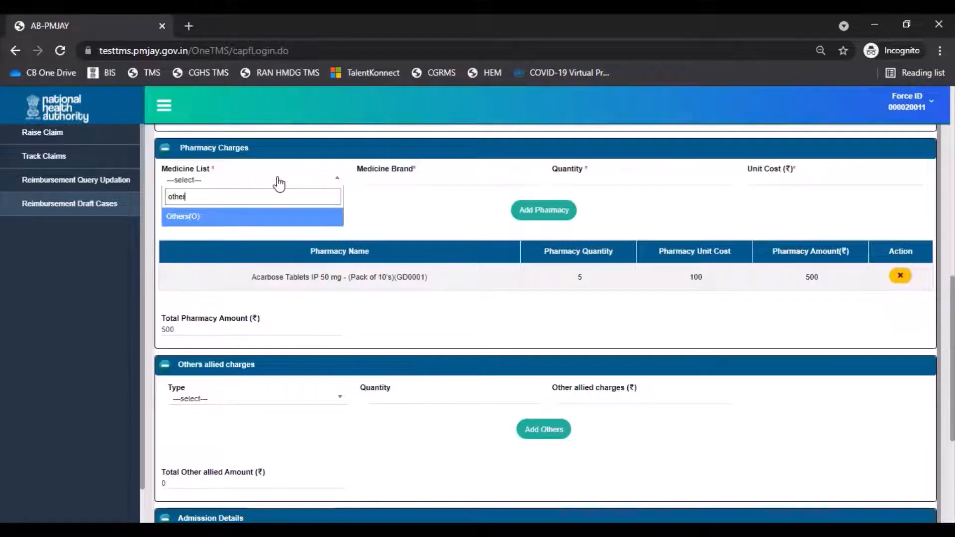
click(277, 216)
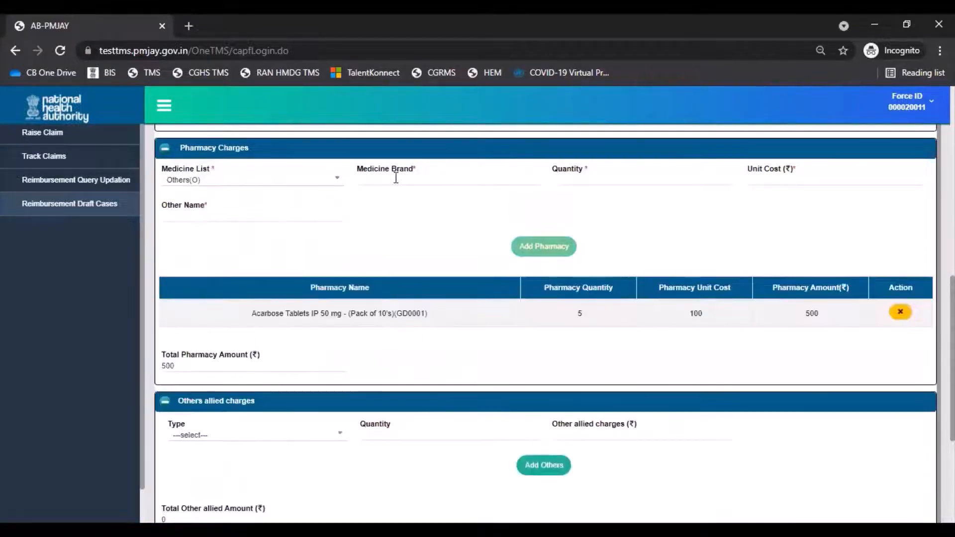
click(396, 178)
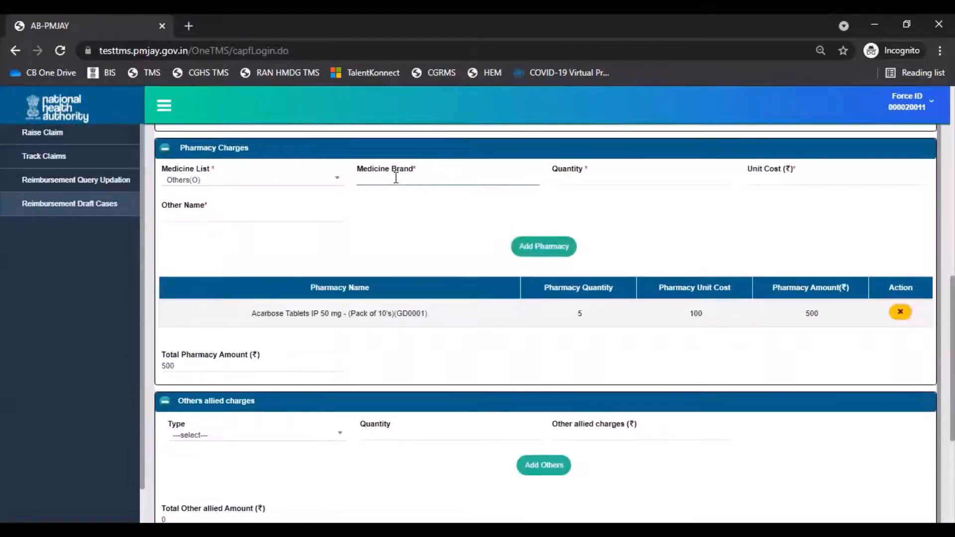
text(XYZ)
click(600, 178)
text(5)
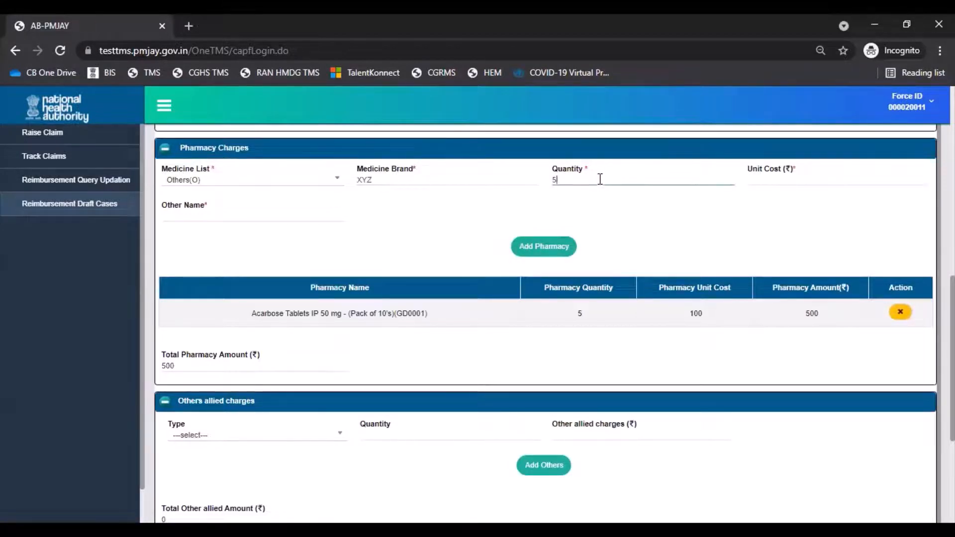
click(759, 181)
text(10)
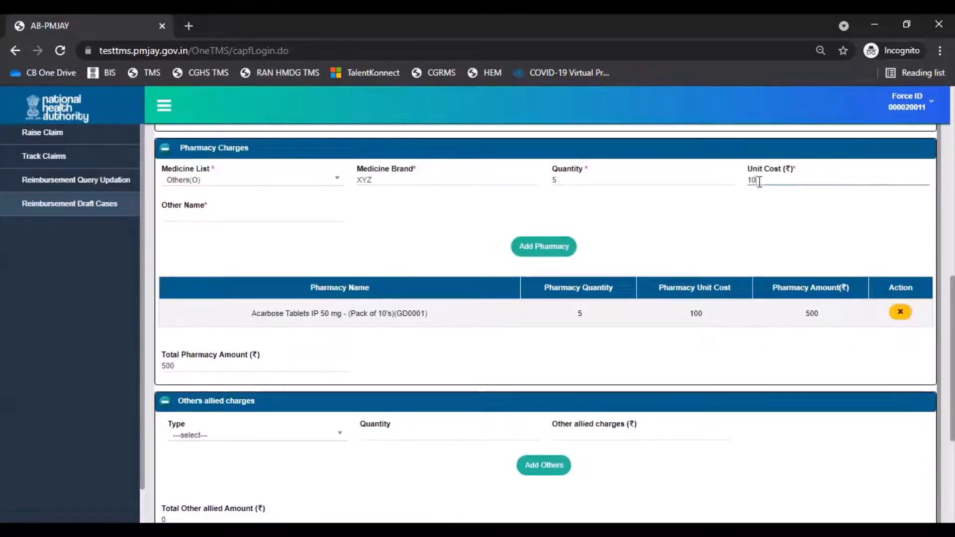
text(0)
click(543, 246)
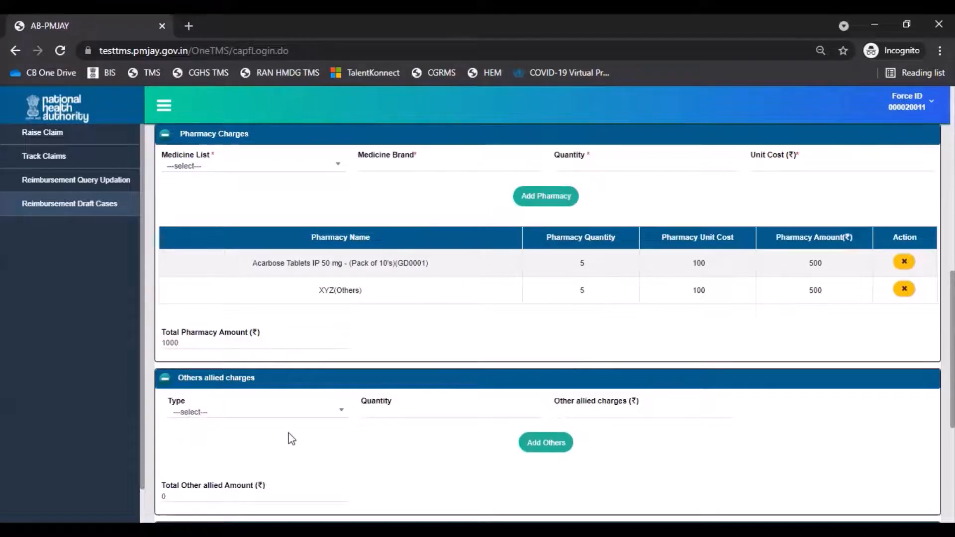
Add an other allied charge of type Others named Test with quantity 1 and charge ₹250, and acknowledge the confirmation
click(277, 417)
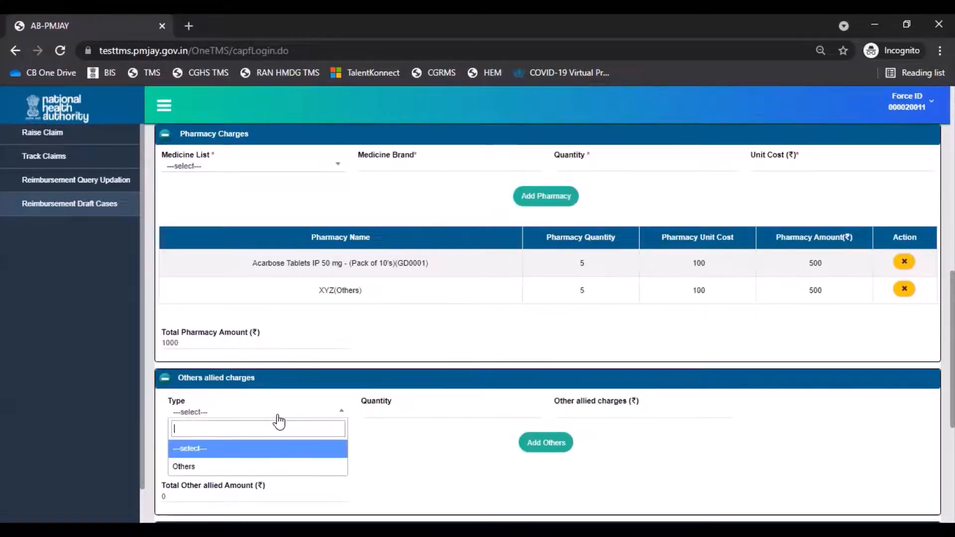
click(267, 467)
click(362, 414)
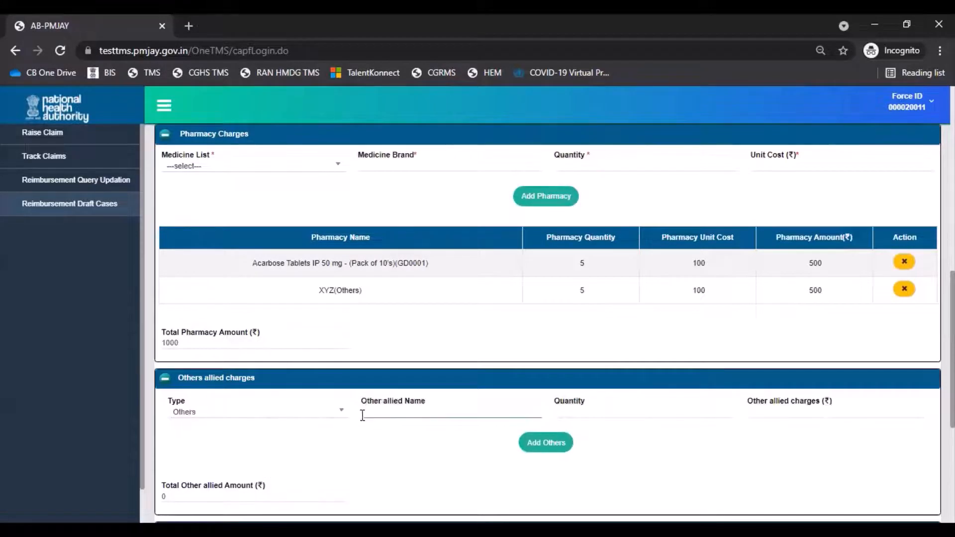
click(339, 419)
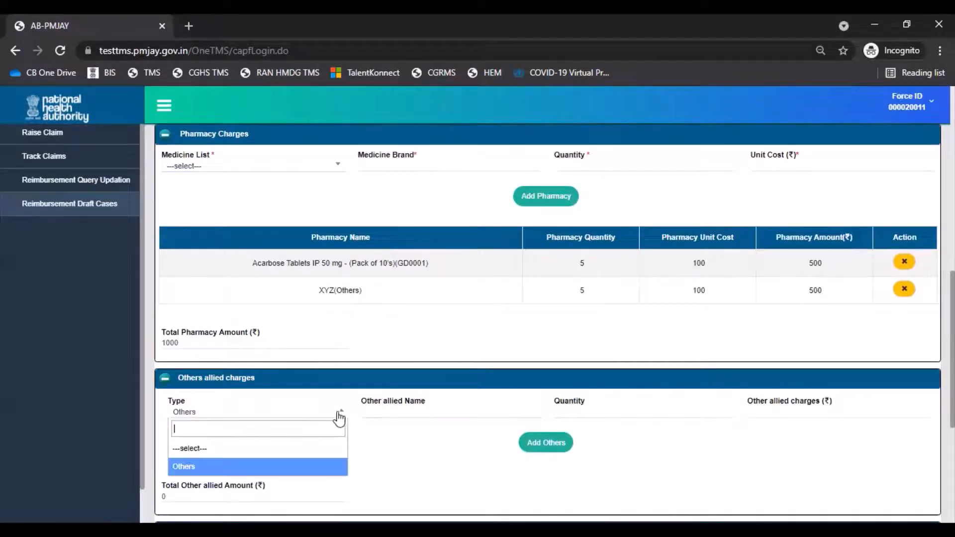
click(338, 470)
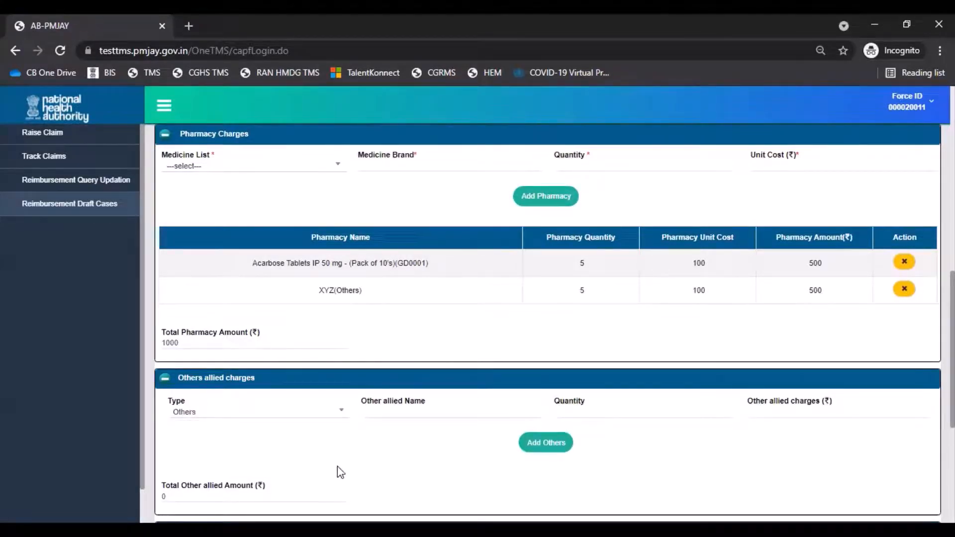
click(384, 413)
text(Test)
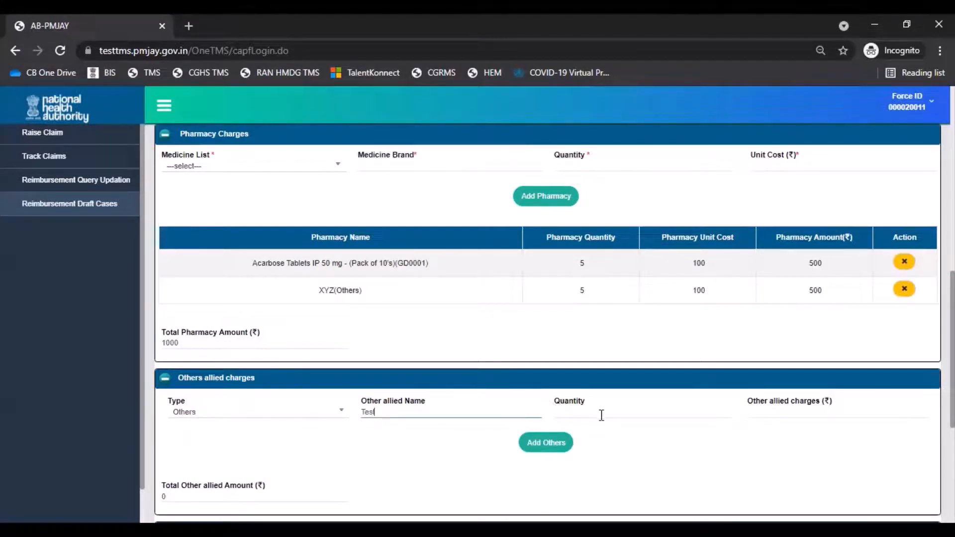
click(602, 415)
text(1)
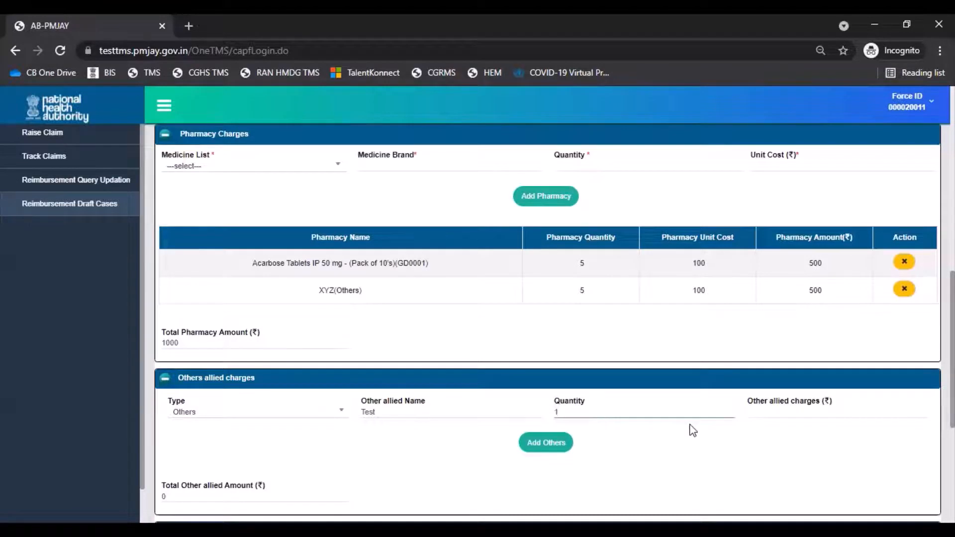
click(778, 416)
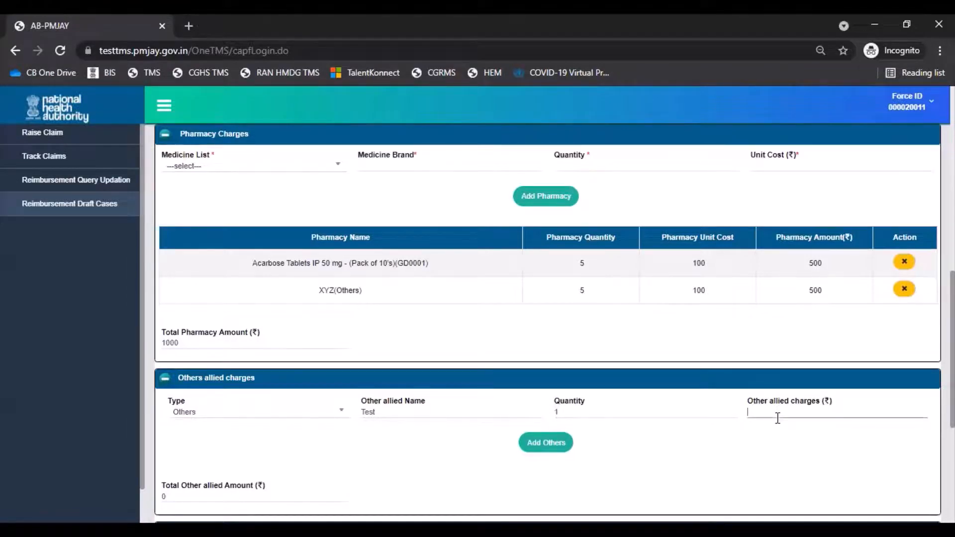
text(250)
click(541, 451)
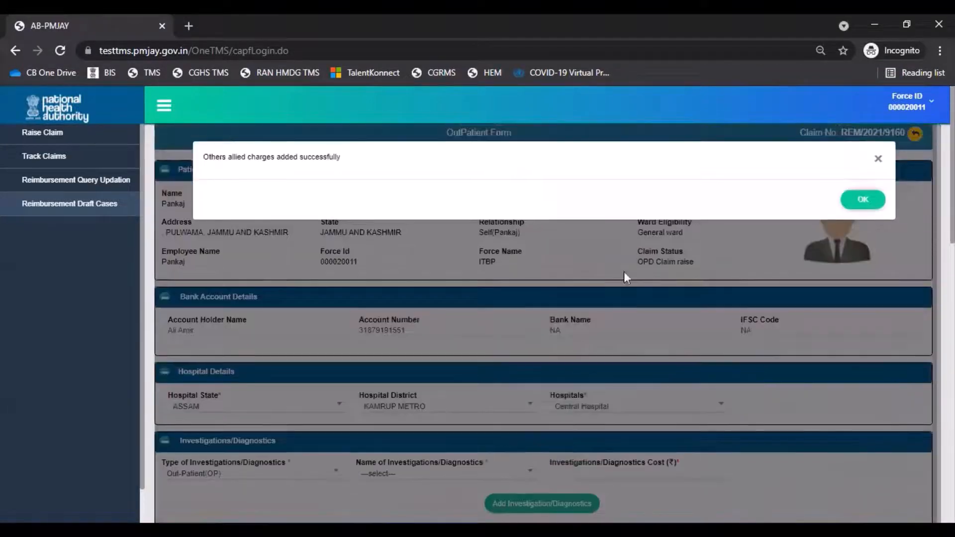
click(864, 200)
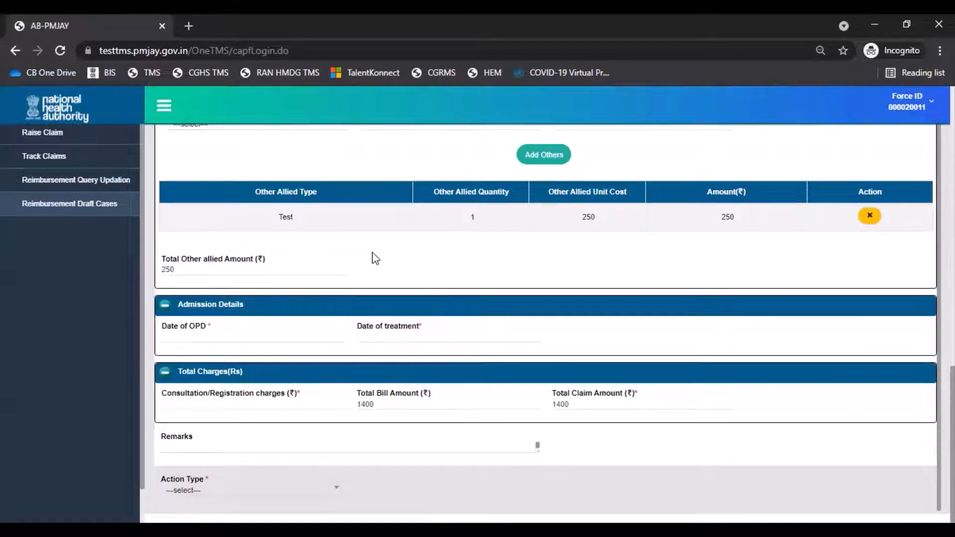
Set the OPD and treatment dates to 19-07-2021 and the consultation/registration charges to ₹150
click(316, 333)
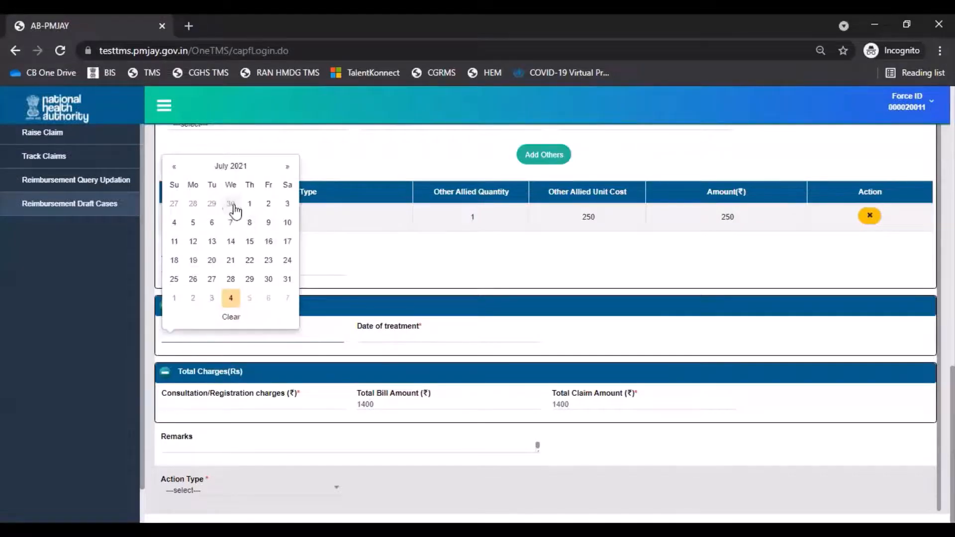
click(193, 260)
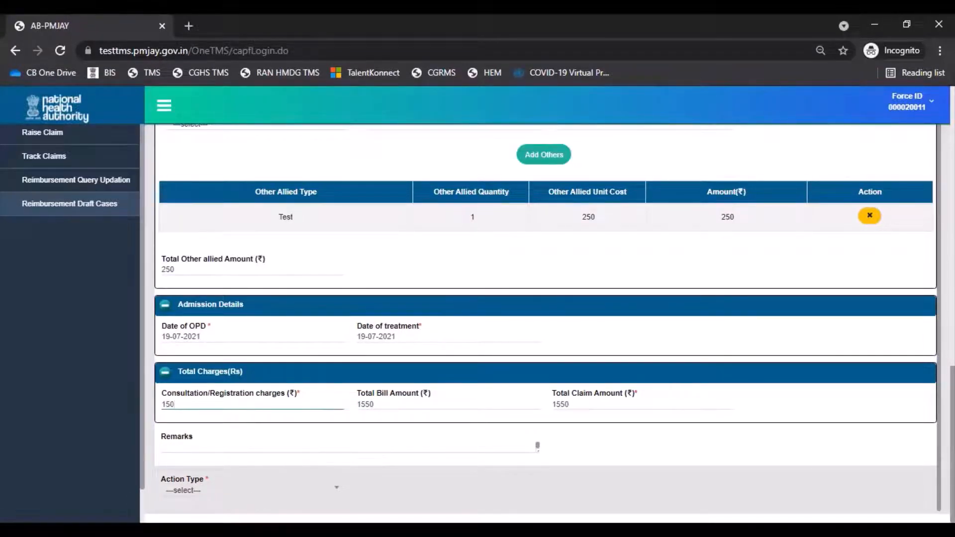
Set the action type to Initiate Claim and proceed to adding the attachments for submission
click(247, 494)
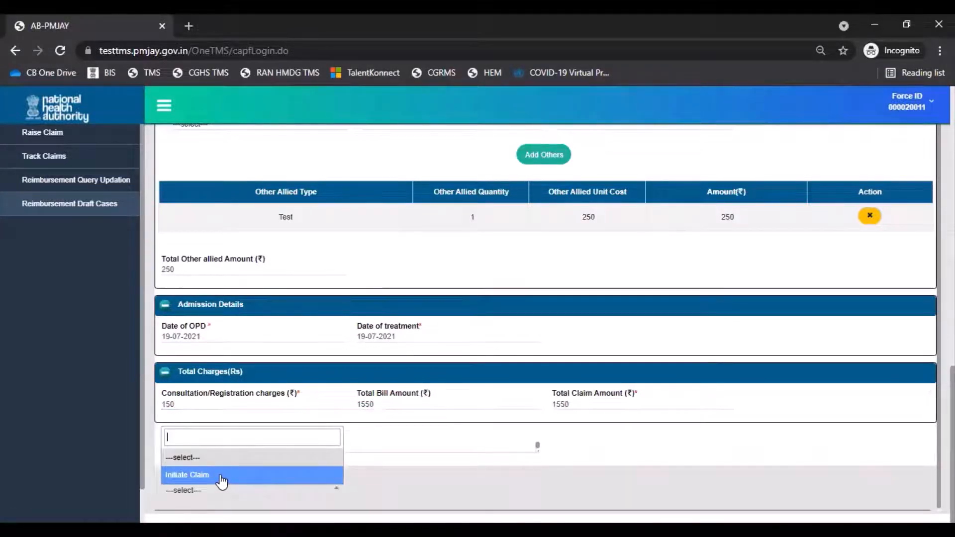
click(222, 477)
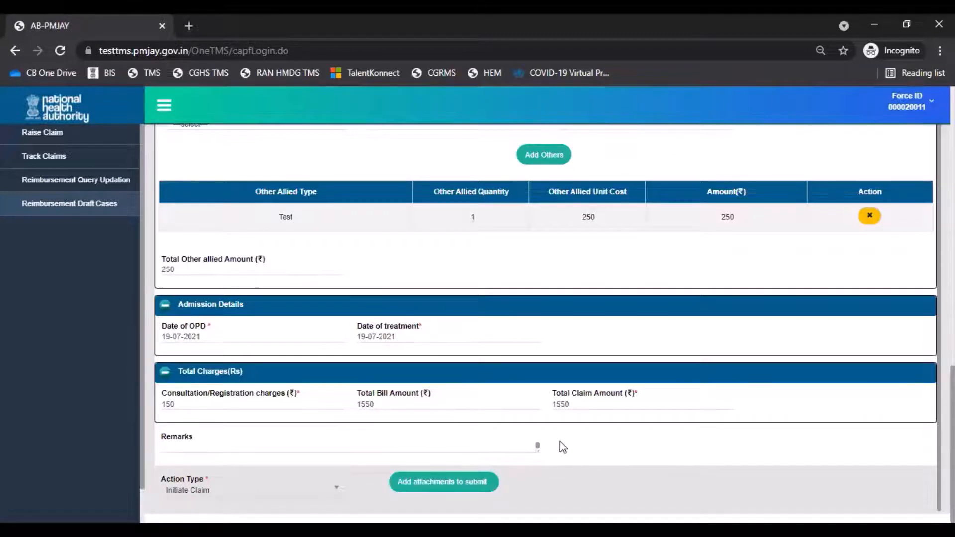
click(457, 490)
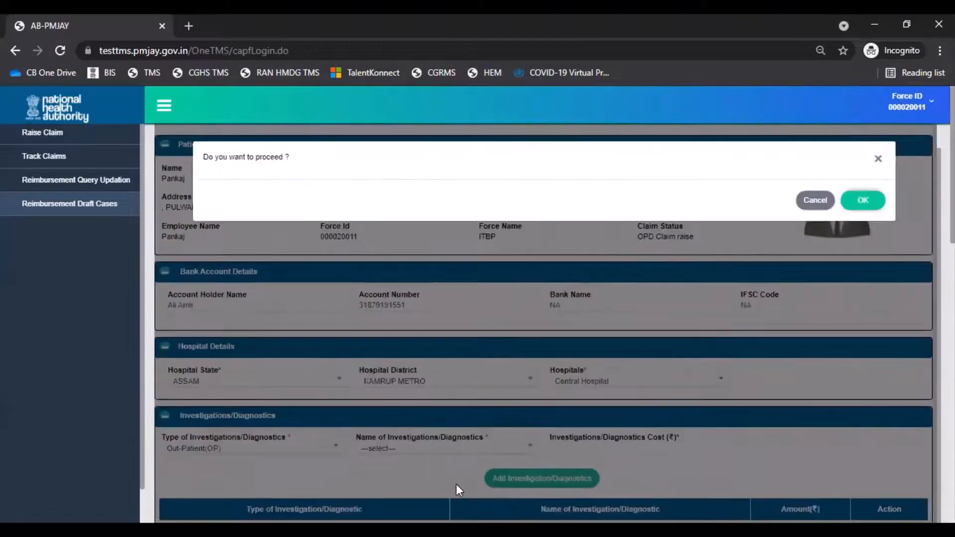
click(861, 199)
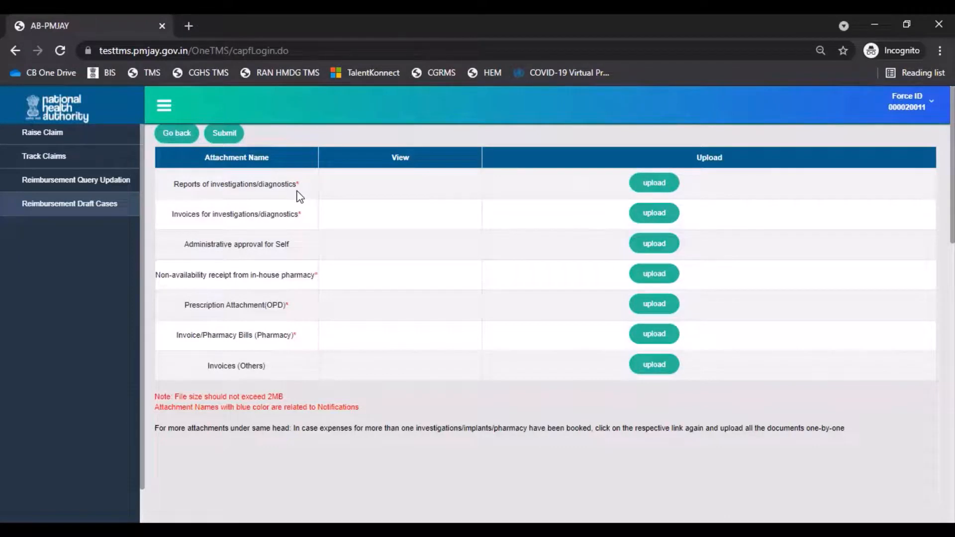
Upload the investigation reports and invoices, administrative approval, non-availability receipt, prescription and pharmacy bills, including the file Sample Femoral Fracture.jpg
click(672, 182)
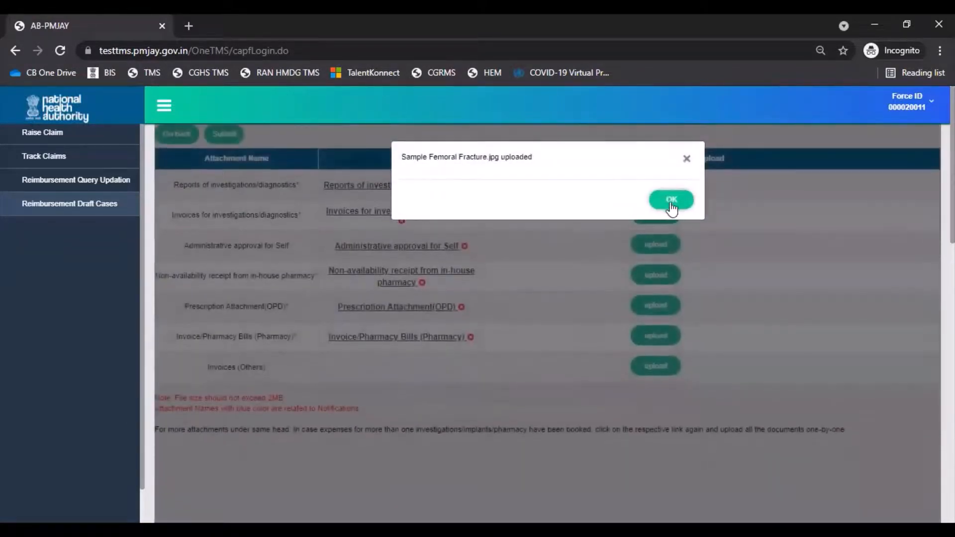
click(669, 199)
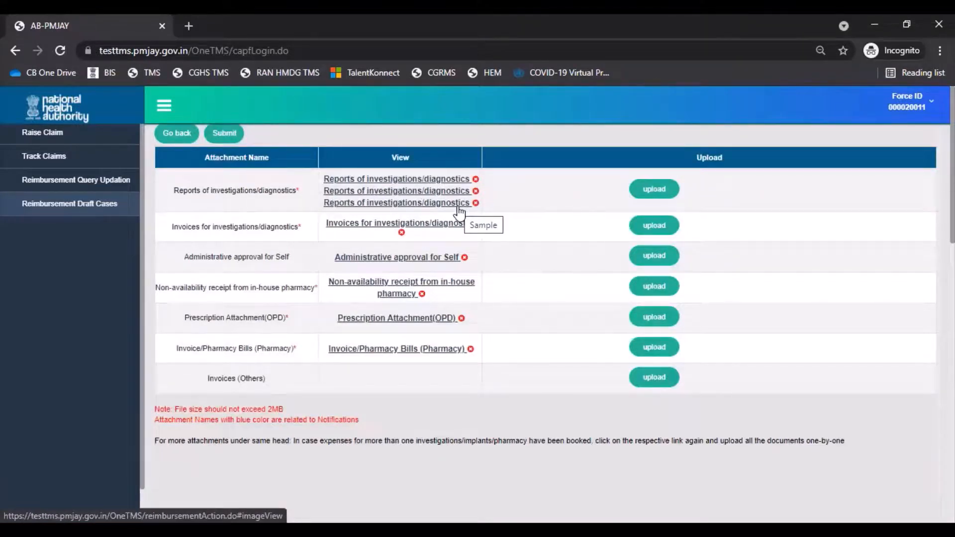
Upload one more report under investigations/diagnostics and remove the administrative approval for self attachment
click(672, 192)
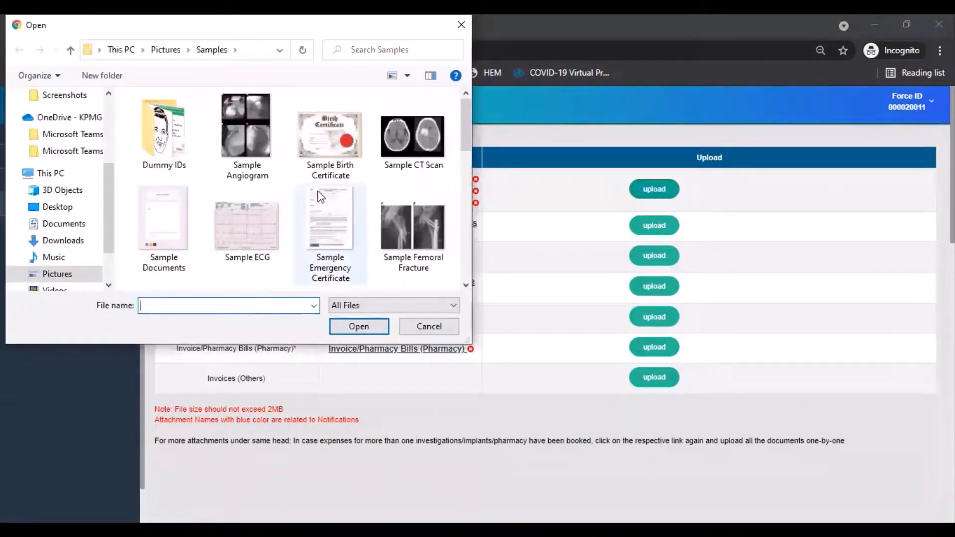
double_click(321, 196)
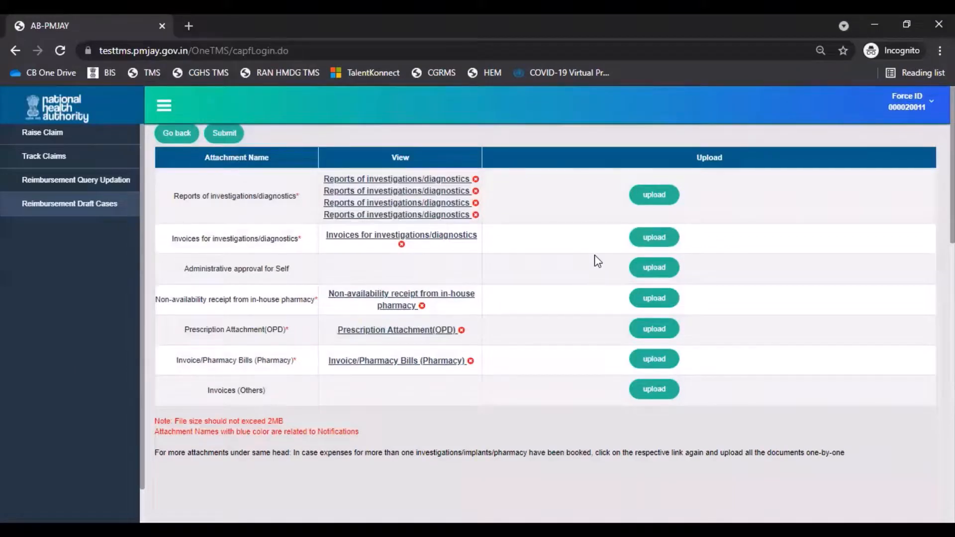
Submit the out-patient claim with its attachments, agreeing to the submission and acknowledging the claim initiation
click(225, 136)
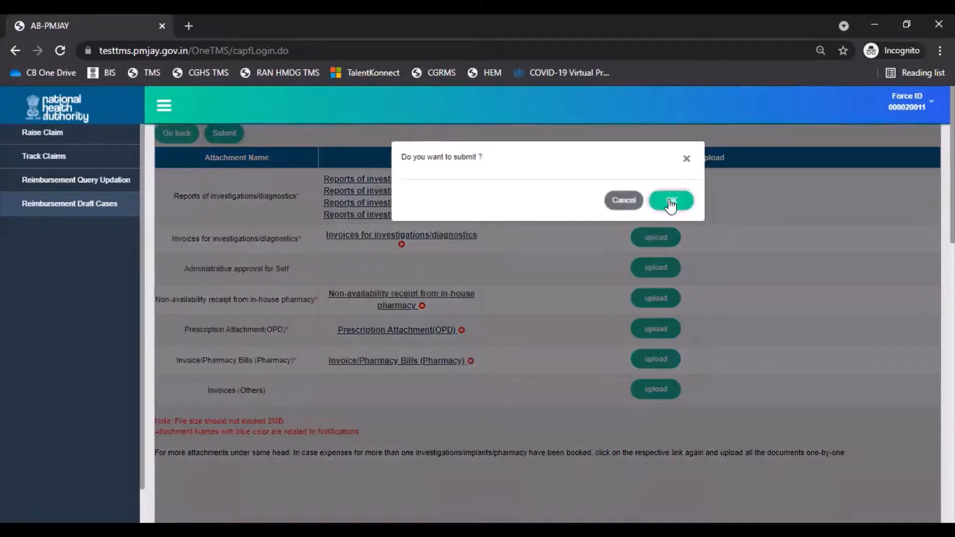
click(671, 201)
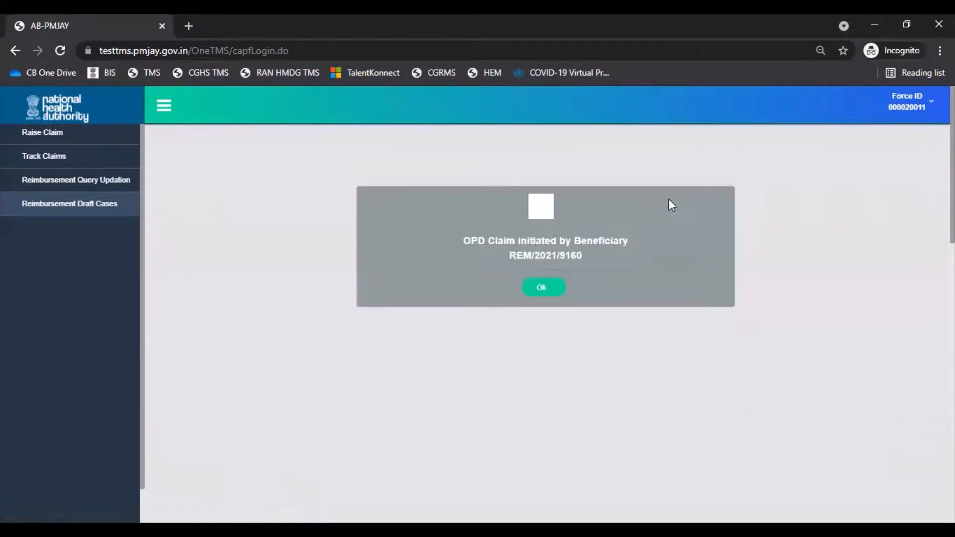
click(546, 292)
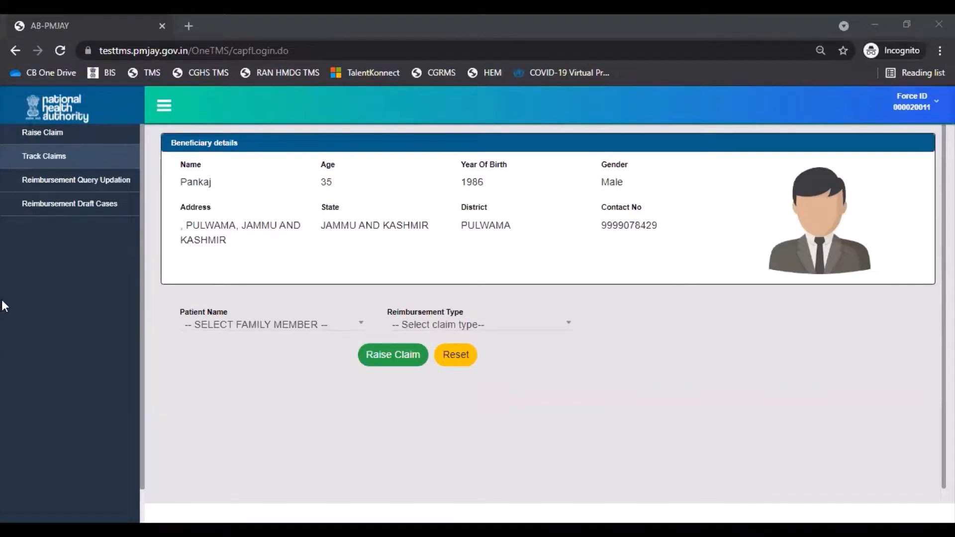
View the statuses of the raised claims and open the claim queried by CPD for a query update
click(78, 158)
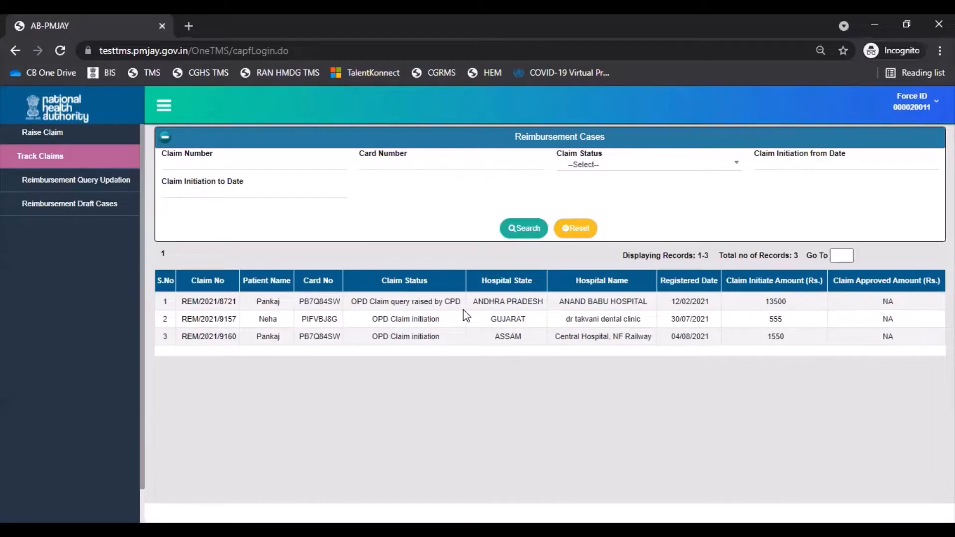
click(94, 184)
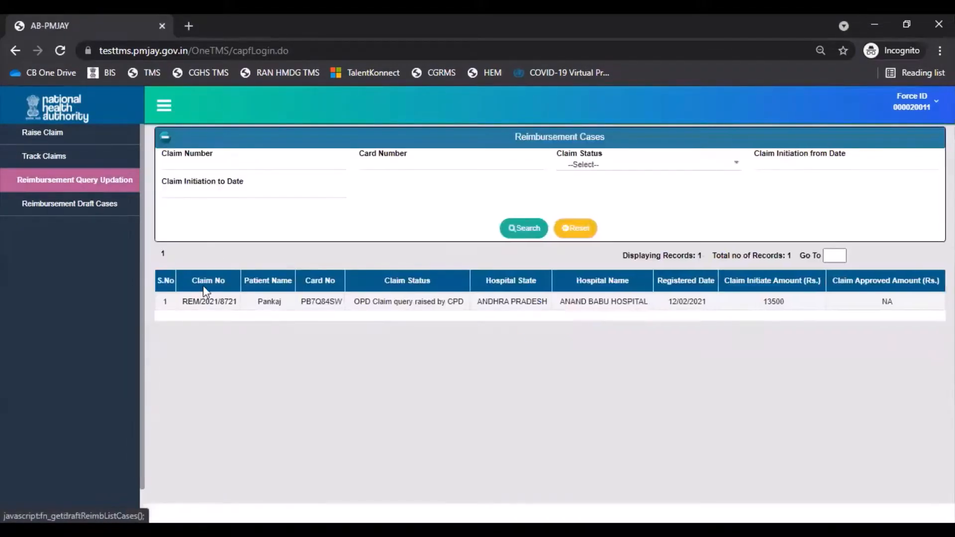
click(209, 302)
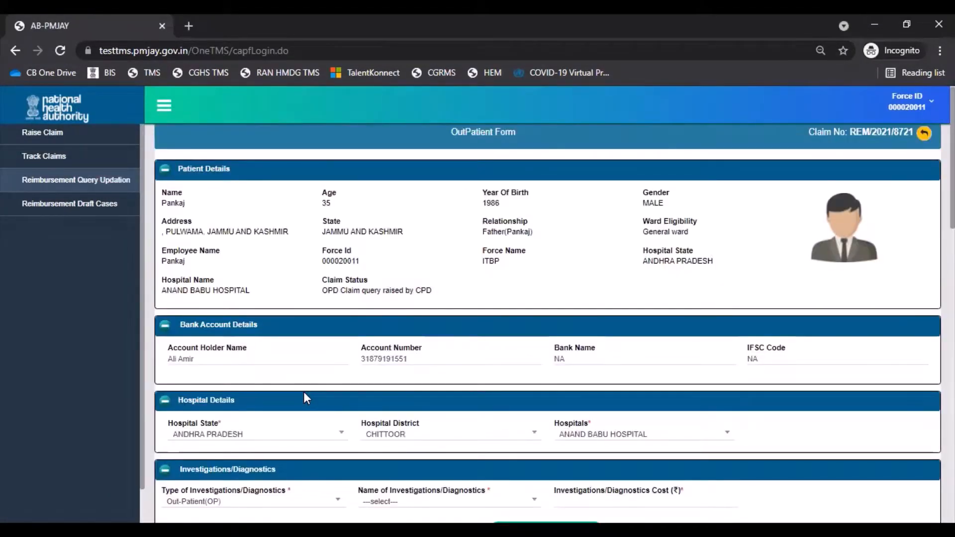
Review the queried claim's charges, dates and workflow details, and proceed to its attachments with the action type Update
scroll(304, 393, down, 2)
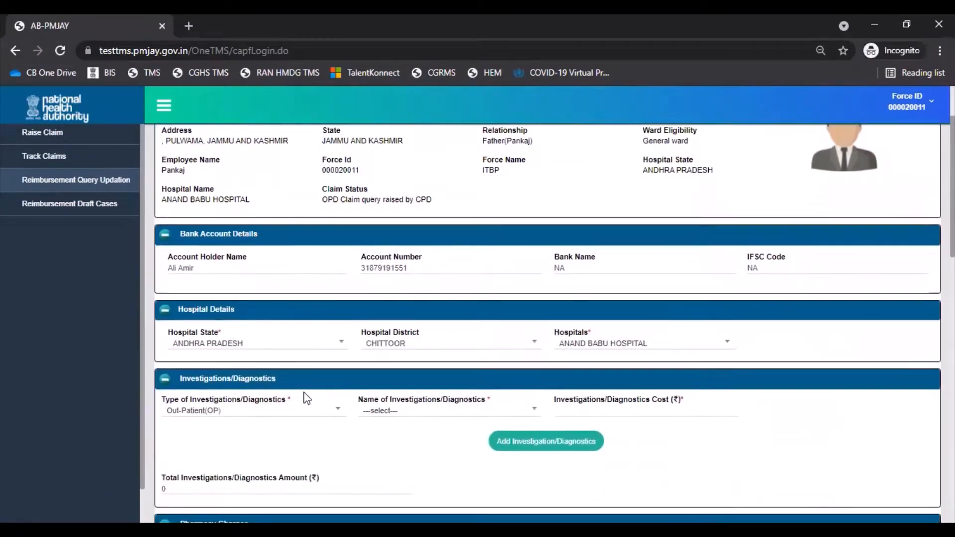
scroll(307, 398, down, 10)
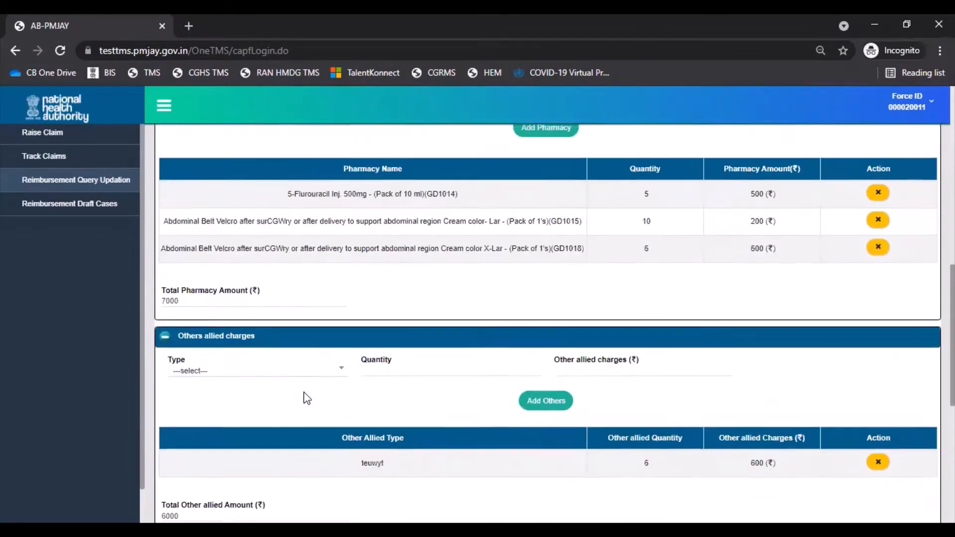
scroll(307, 398, down, 4)
scroll(306, 398, down, 2)
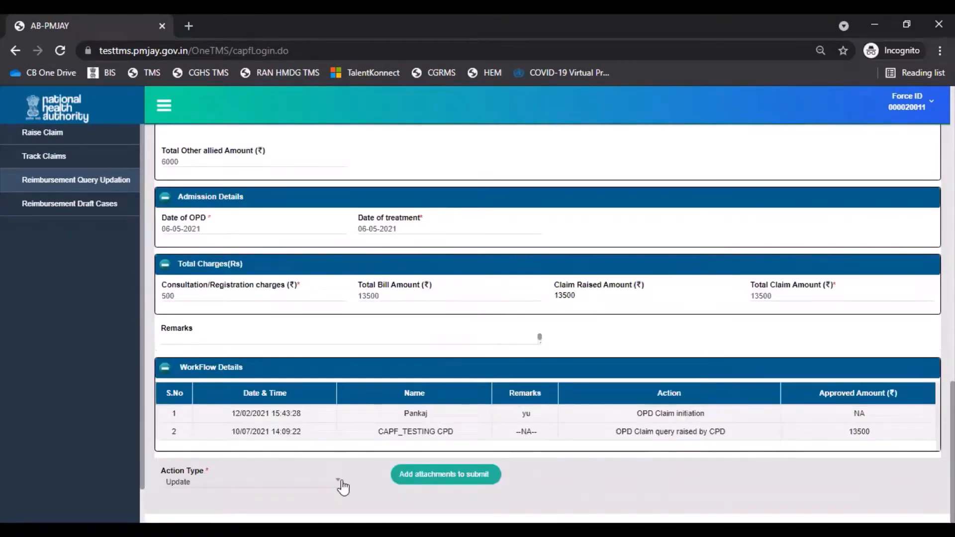
click(444, 475)
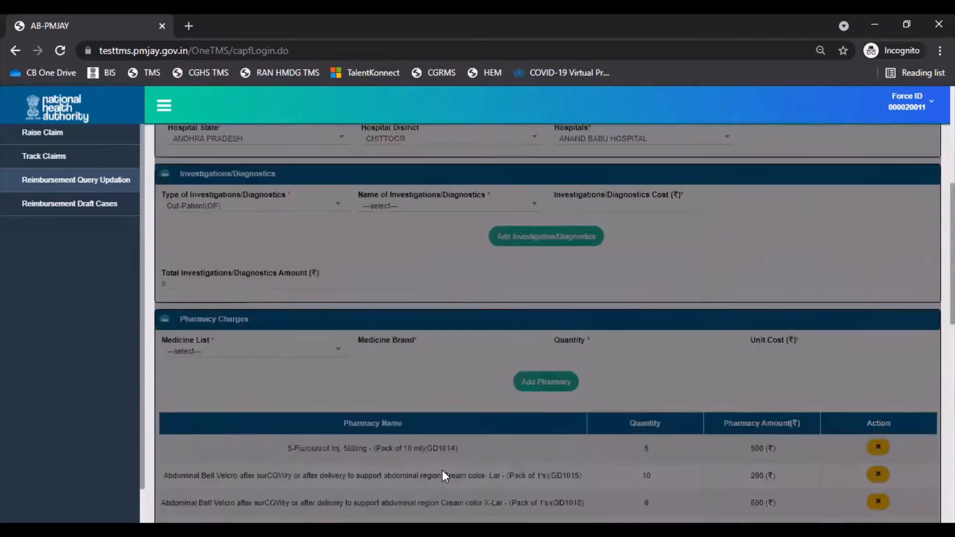
click(875, 198)
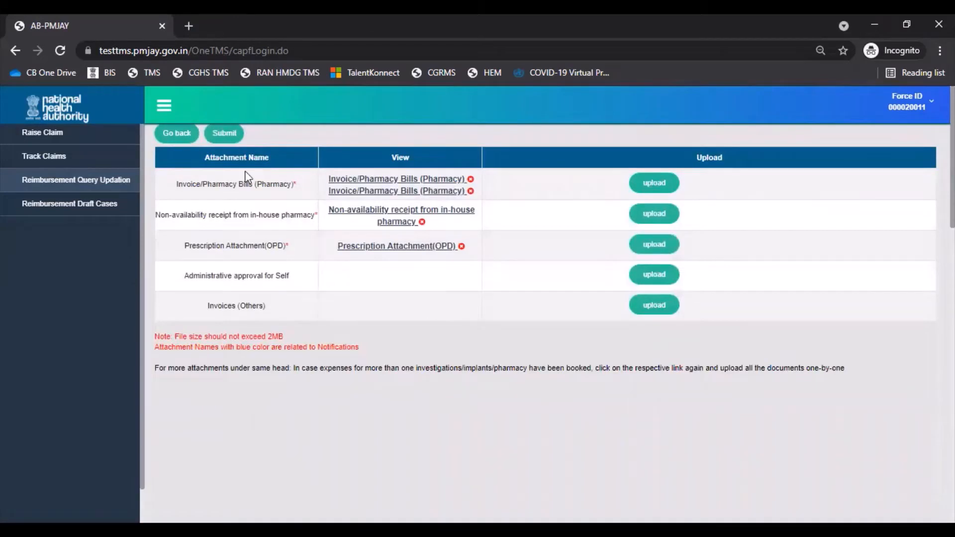
Submit the query update with the existing attachments, agreeing to the submission and acknowledging the update
click(227, 142)
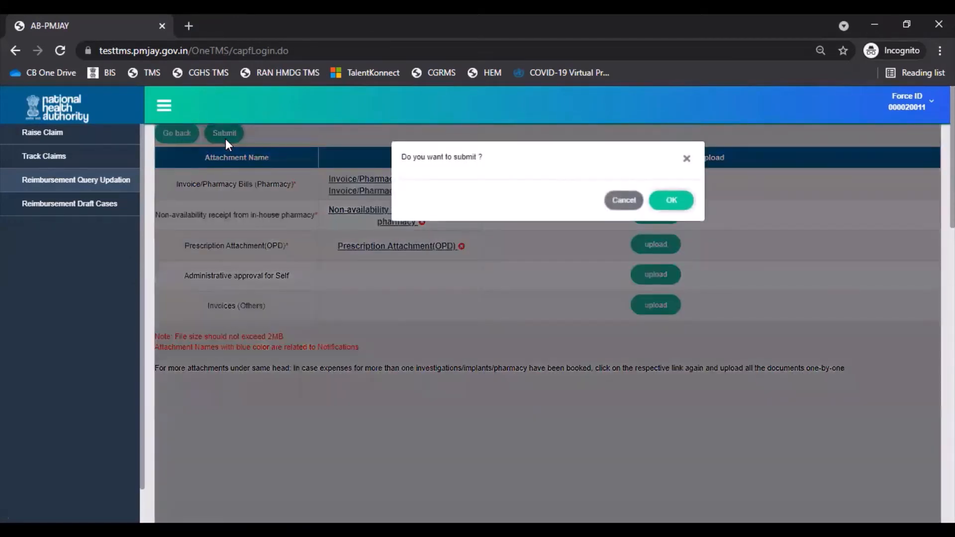
click(680, 199)
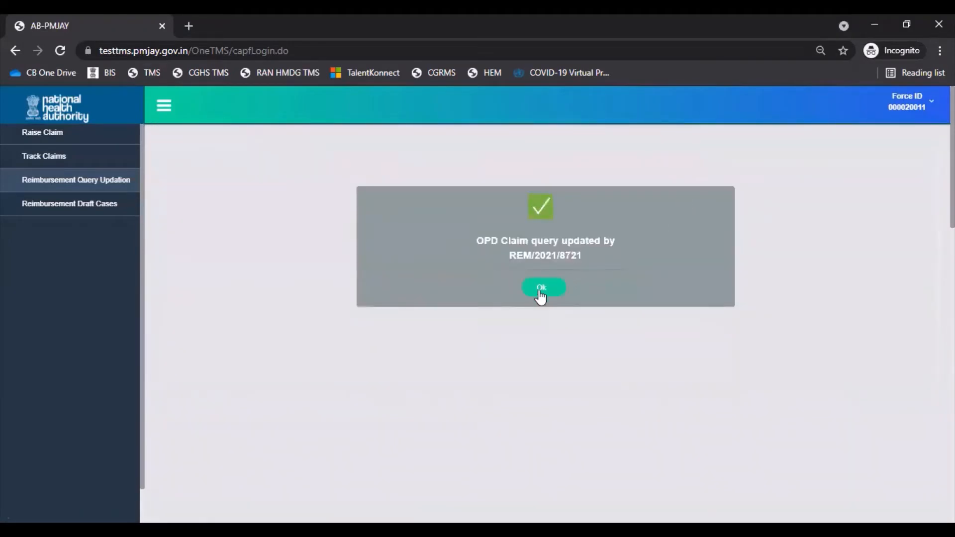
click(541, 289)
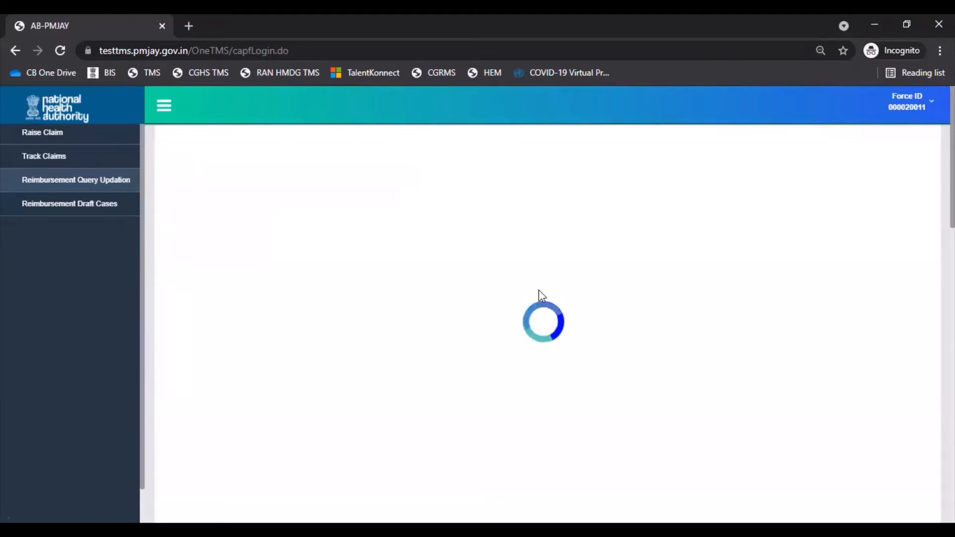